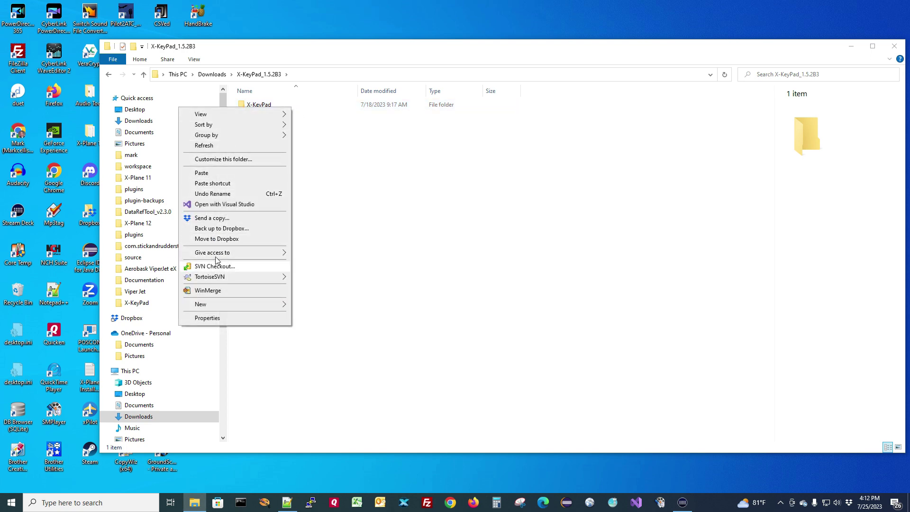
# Step: Copy the X-KeyPad folder in File Explorer
pyautogui.click(369, 189)
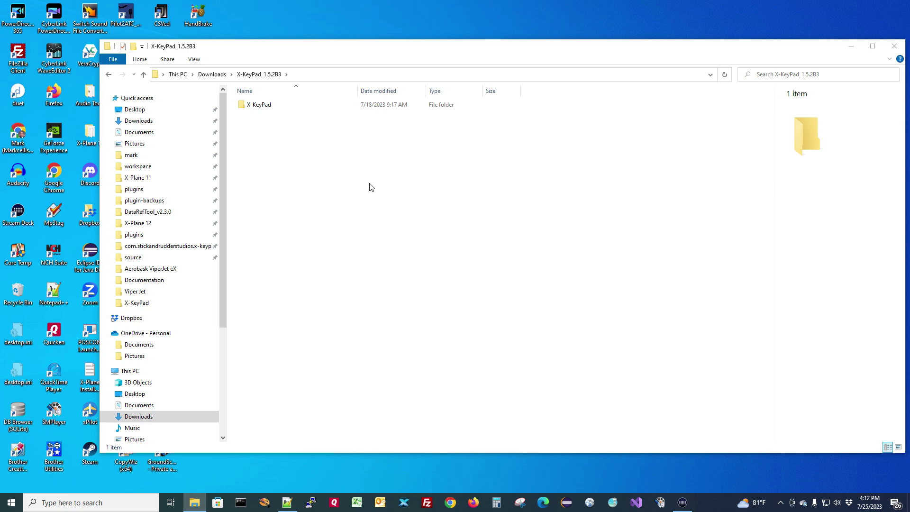
pyautogui.click(280, 105)
pyautogui.rightClick(280, 104)
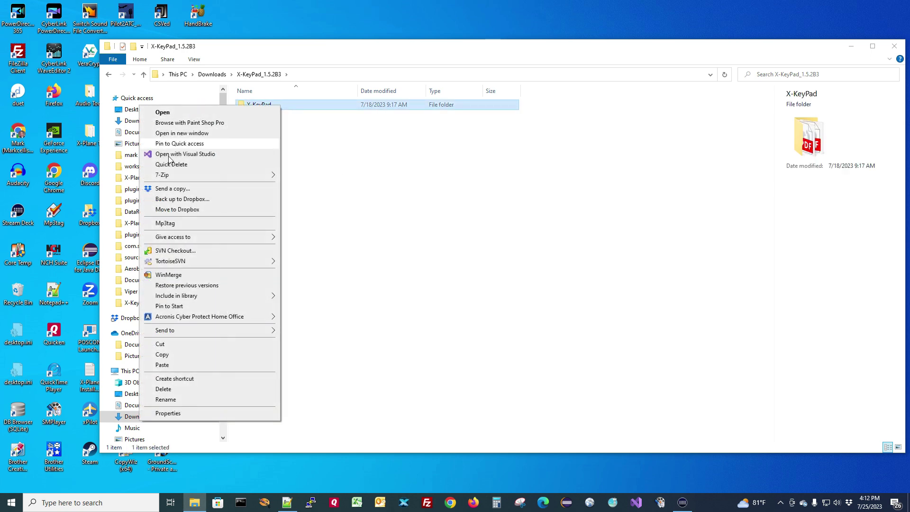
pyautogui.click(179, 355)
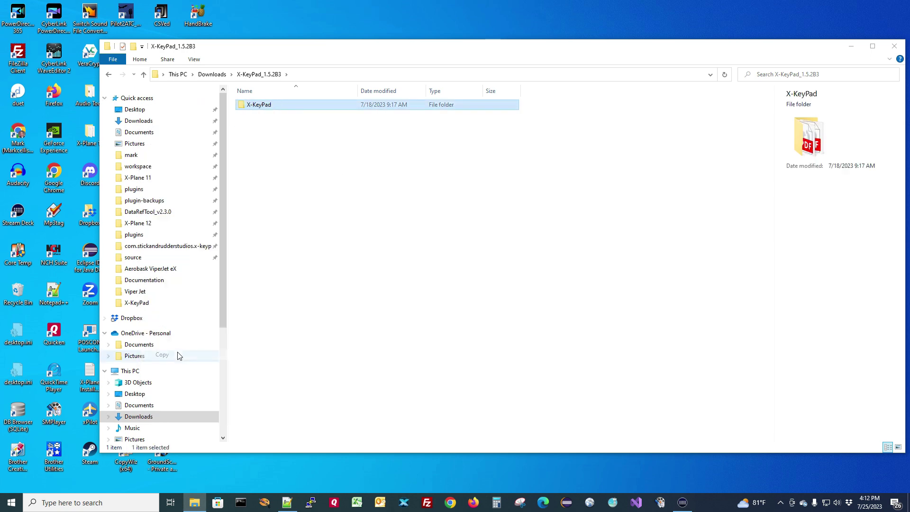
# Step: Paste X-KeyPad into X-Plane 12\Resources\plugins and open the new copy
pyautogui.click(149, 222)
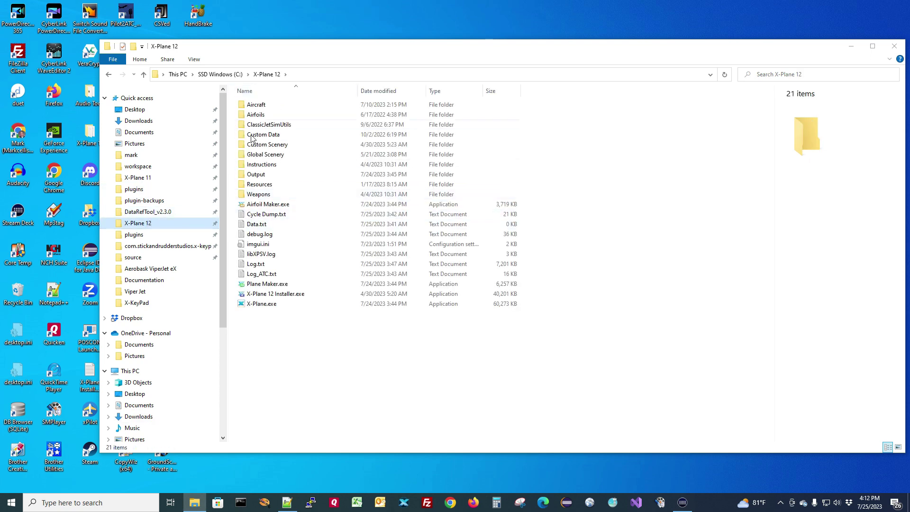
pyautogui.doubleClick(268, 185)
pyautogui.doubleClick(263, 225)
pyautogui.rightClick(299, 265)
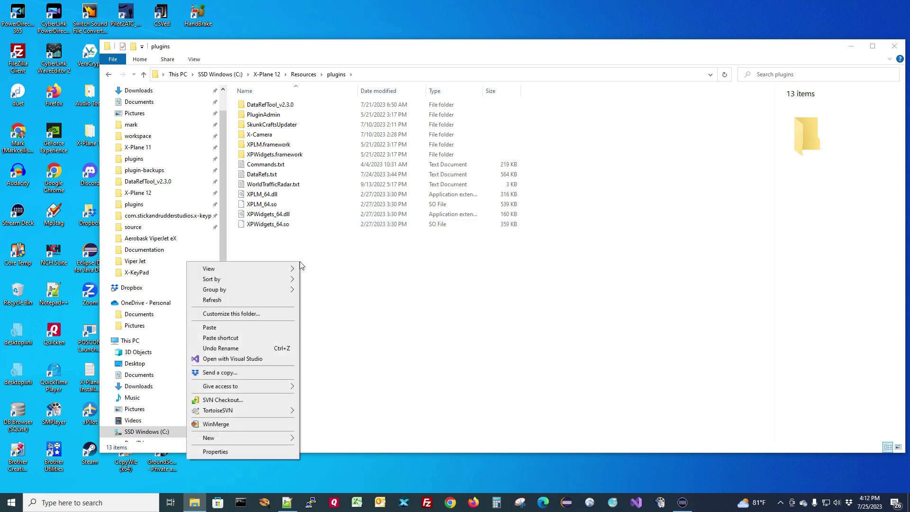
pyautogui.click(238, 328)
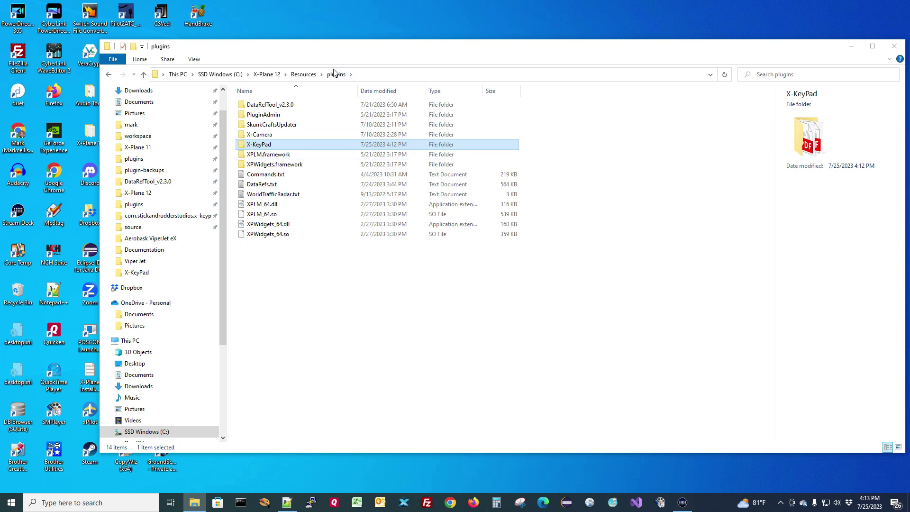
pyautogui.doubleClick(269, 145)
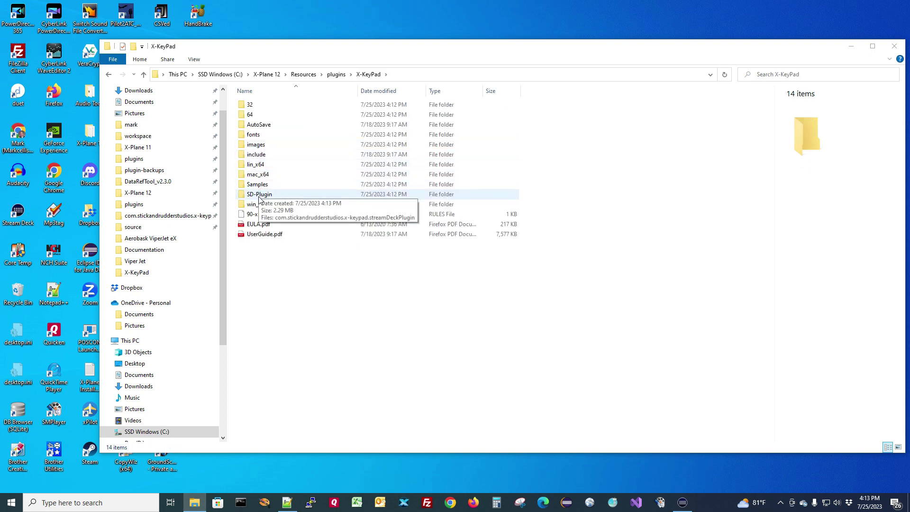
# Step: Install the .streamDeckPlugin file from SD-Plugin and confirm X-KeyPad 1.5.1 appears under Custom
pyautogui.doubleClick(259, 195)
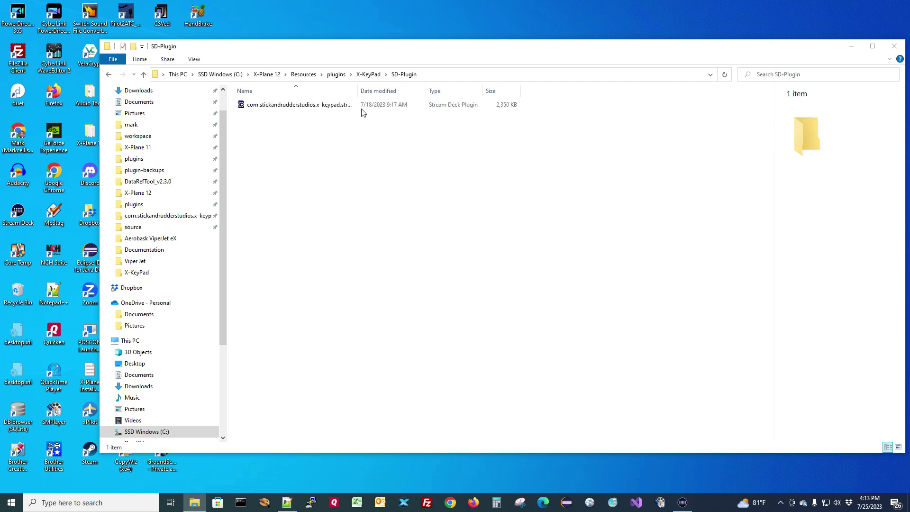
pyautogui.moveTo(360, 91); pyautogui.dragTo(456, 91)
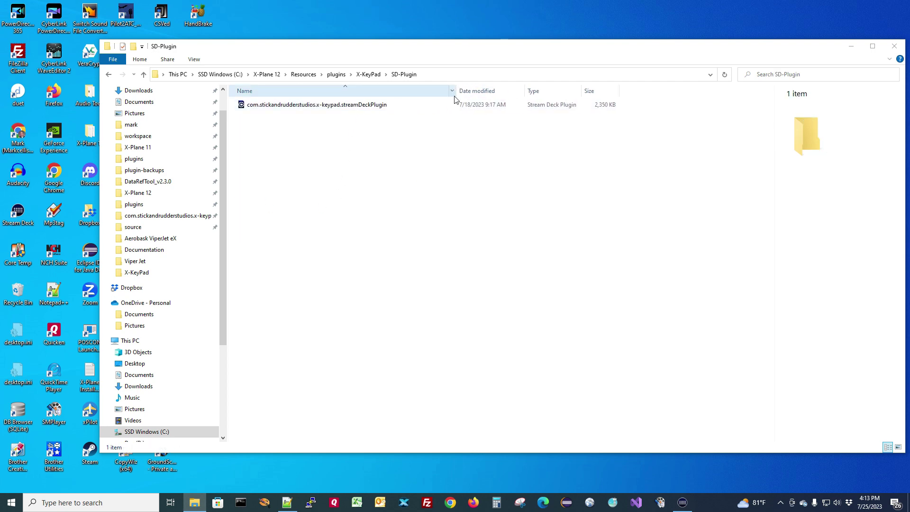
pyautogui.doubleClick(331, 105)
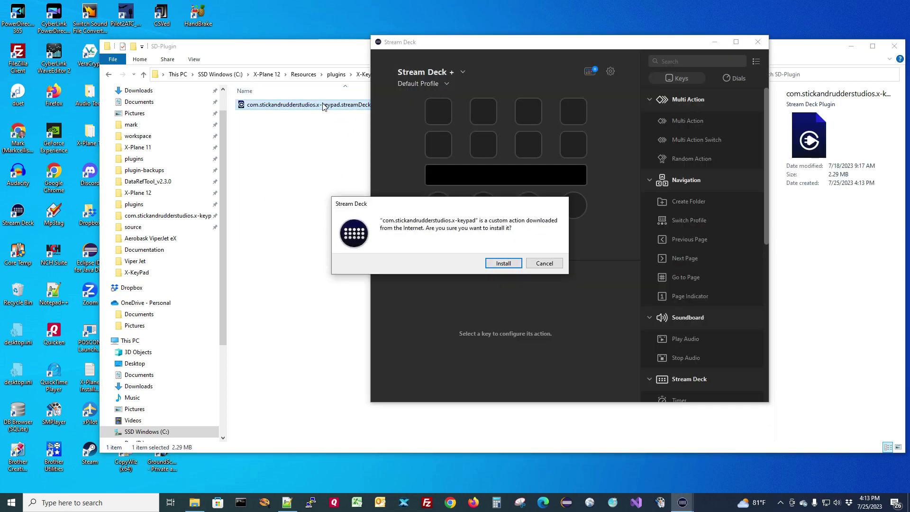
pyautogui.click(506, 262)
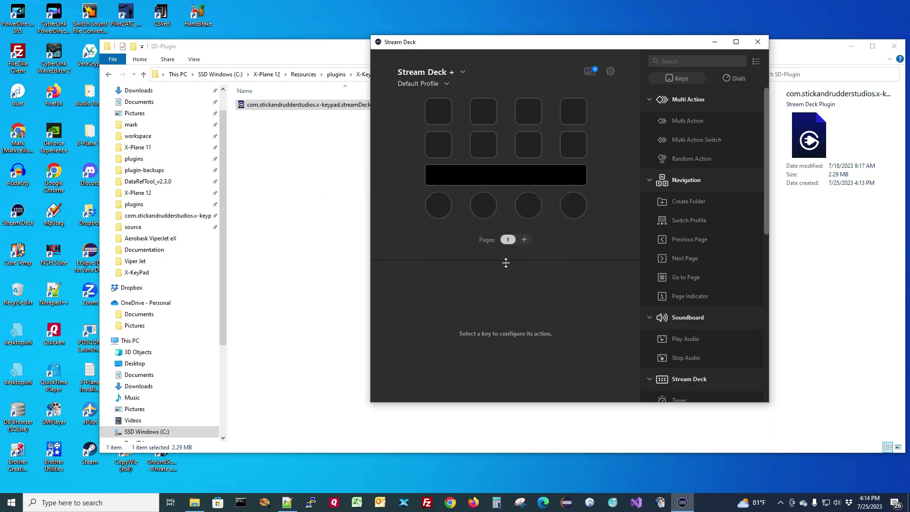
pyautogui.moveTo(765, 183); pyautogui.dragTo(775, 367)
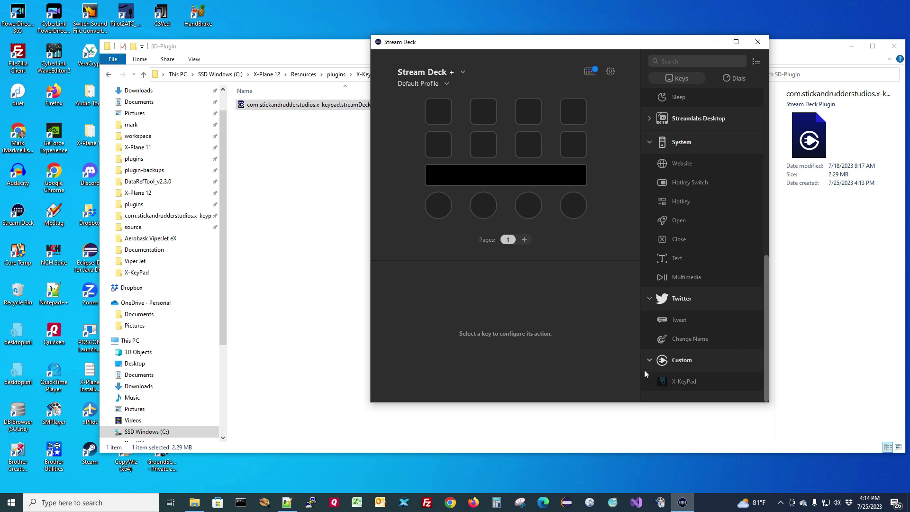
pyautogui.rightClick(685, 384)
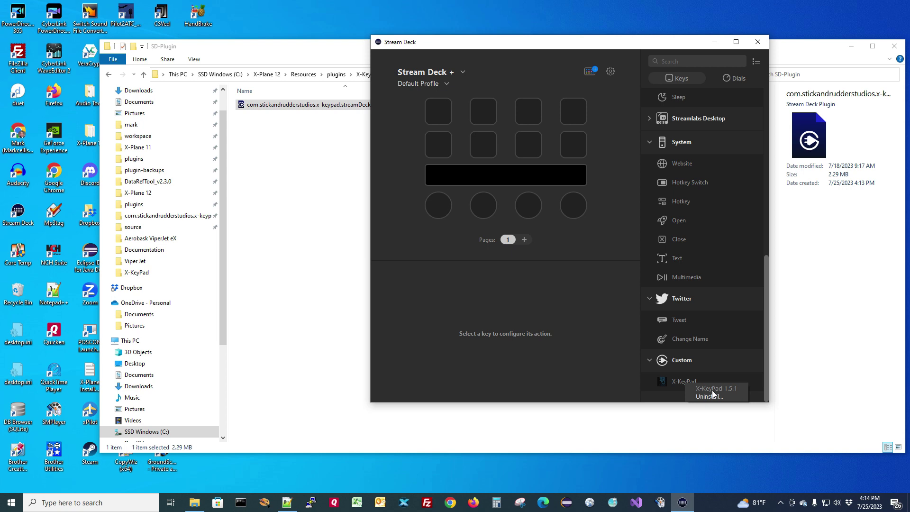
# Step: Check that Stream Deck + and Stream Deck XL are both connected, then return to File Explorer
pyautogui.click(462, 72)
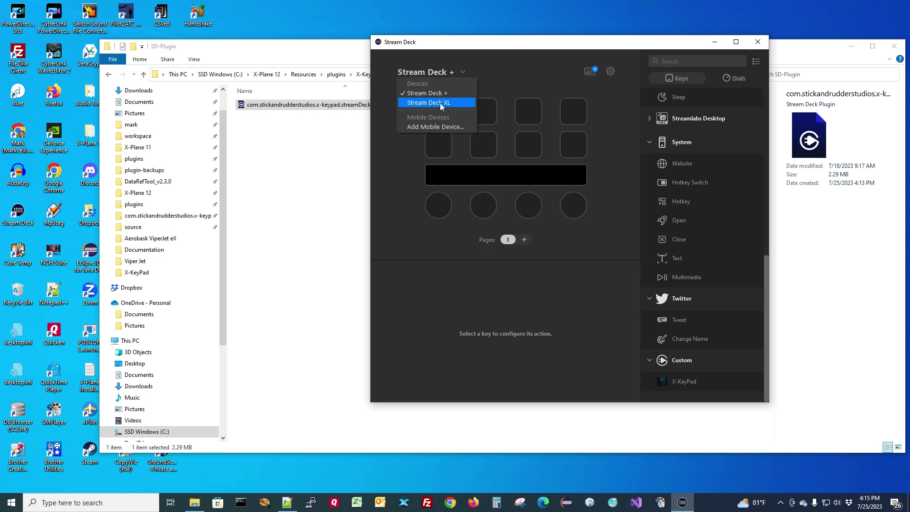
pyautogui.click(504, 46)
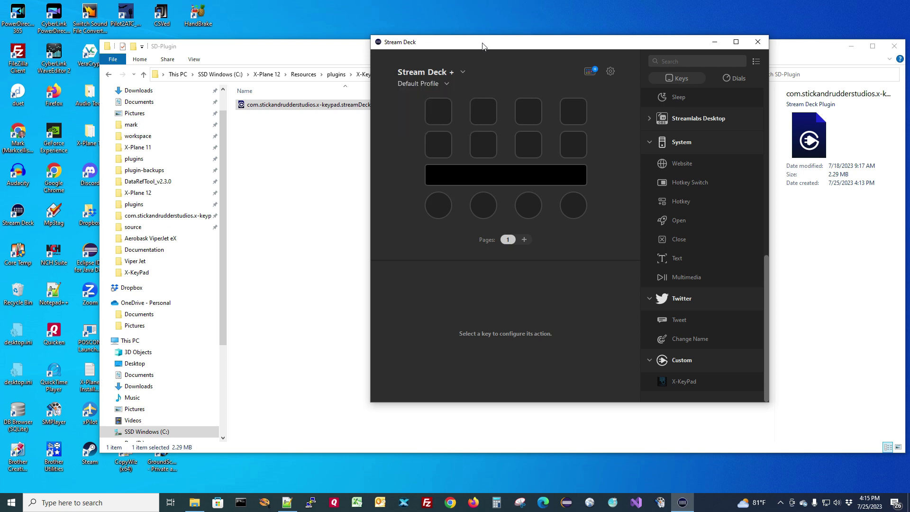
pyautogui.click(299, 58)
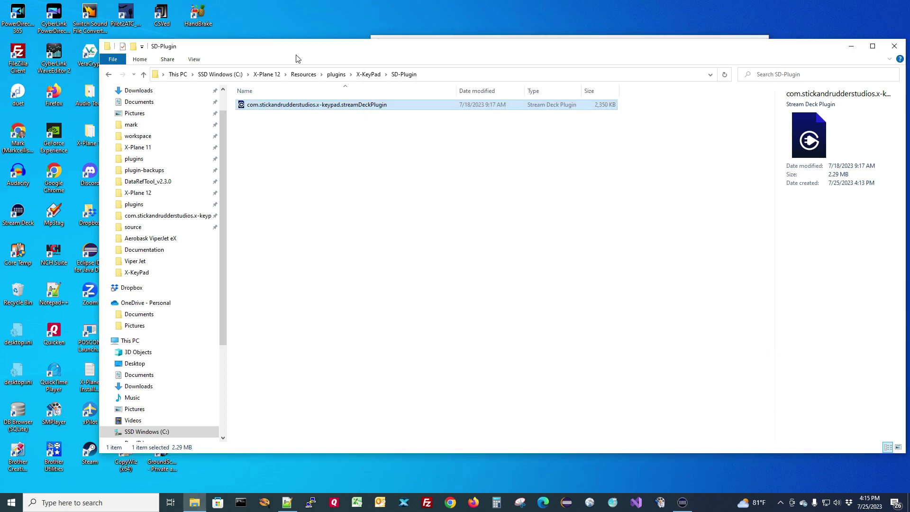
# Step: Open Downloads\Viper Jet_1.4\Viper Jet and widen the Name column to show the profile files
pyautogui.click(151, 91)
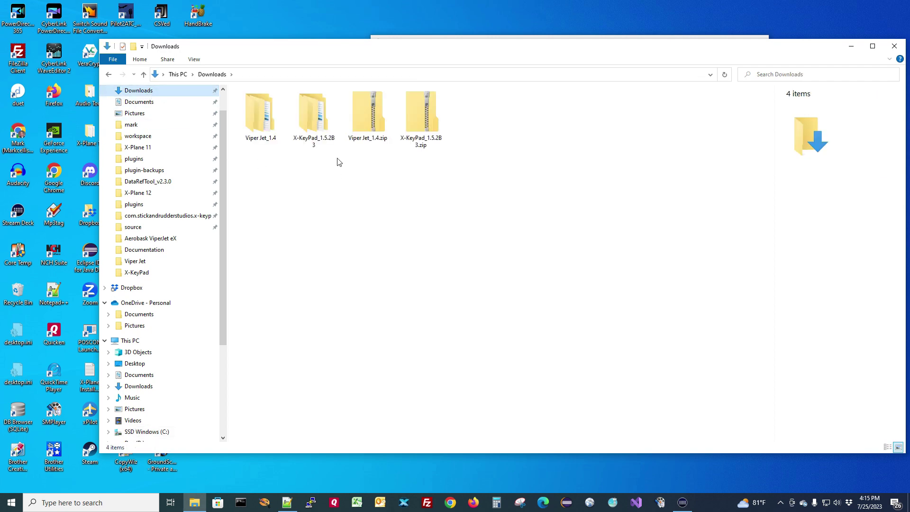
pyautogui.doubleClick(266, 124)
pyautogui.click(266, 106)
pyautogui.doubleClick(266, 107)
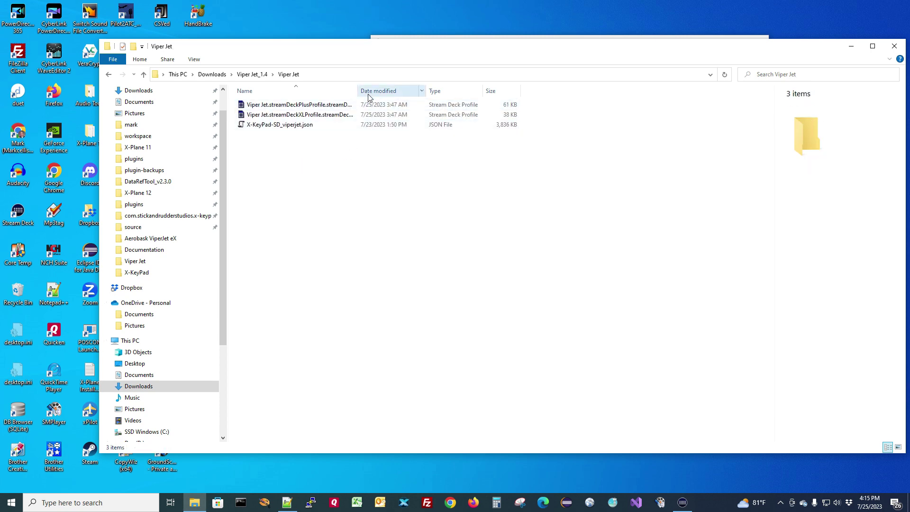
pyautogui.moveTo(354, 91); pyautogui.dragTo(445, 91)
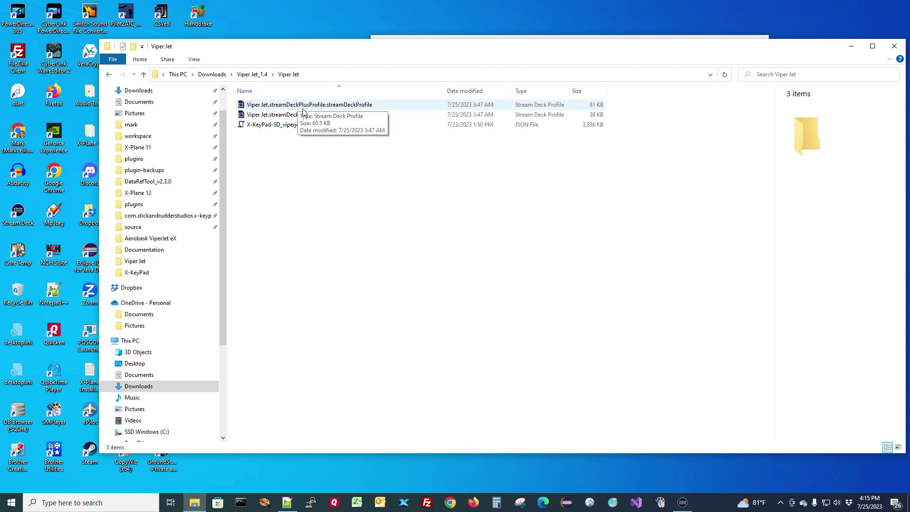
pyautogui.click(283, 115)
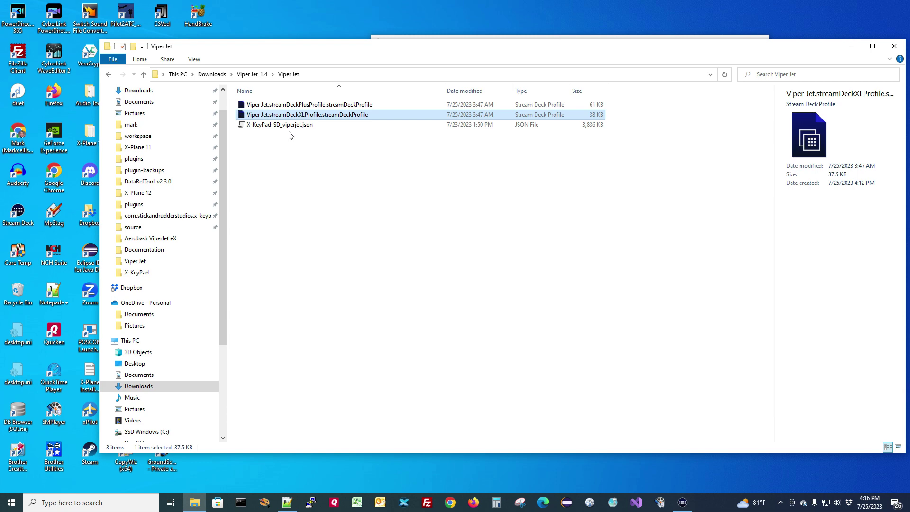
# Step: Place Stream Deck, set to Stream Deck +, beside File Explorer so both windows are visible
pyautogui.click(681, 506)
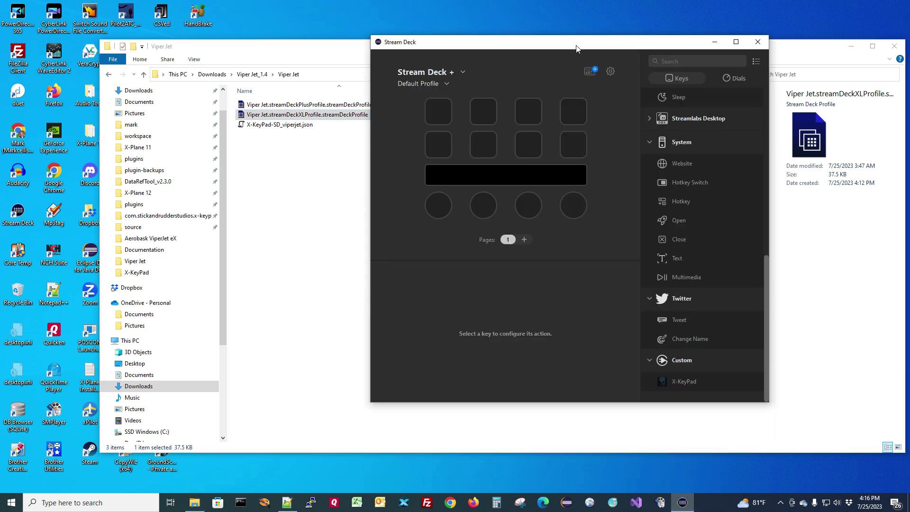
pyautogui.moveTo(576, 47); pyautogui.dragTo(629, 40)
pyautogui.moveTo(507, 40); pyautogui.dragTo(550, 42)
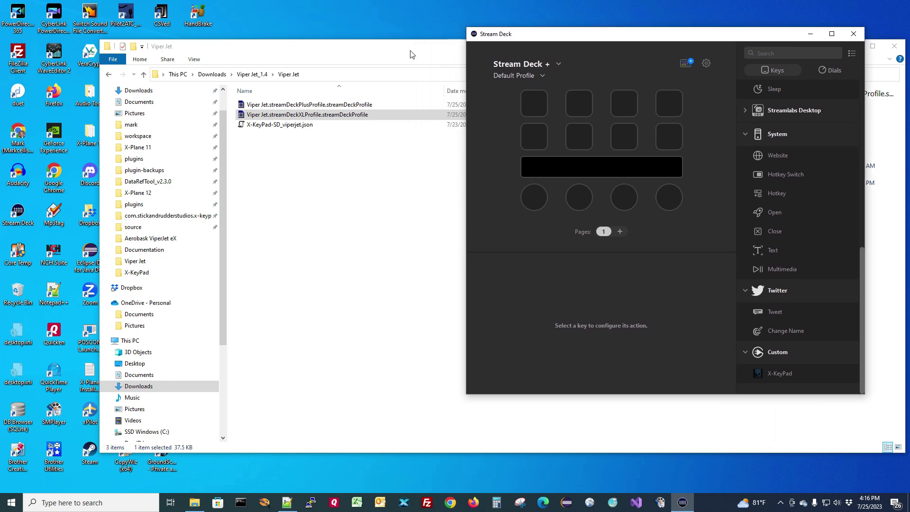
pyautogui.click(560, 63)
pyautogui.click(548, 85)
pyautogui.click(334, 107)
pyautogui.moveTo(477, 51); pyautogui.dragTo(326, 130)
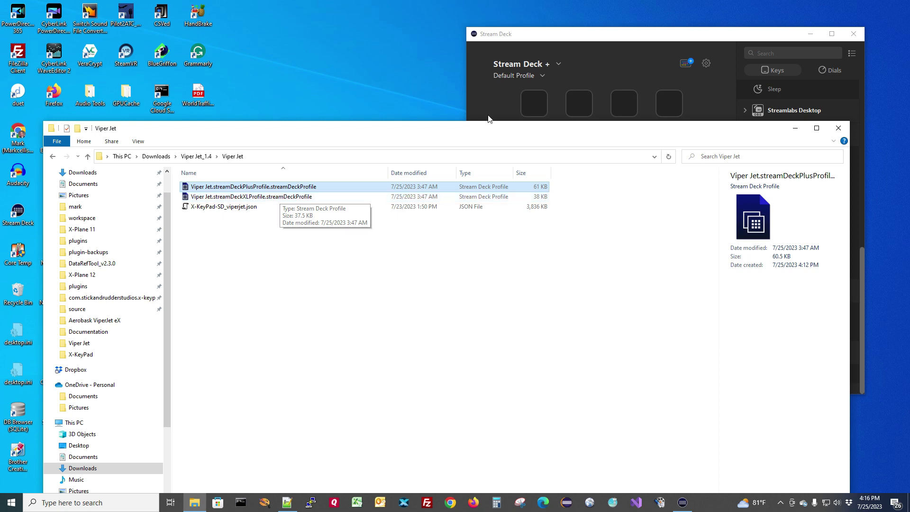
# Step: Import the Viper Jet Plus profile, inspect a dial's X-KeyPad action, then select Stream Deck XL
pyautogui.click(528, 57)
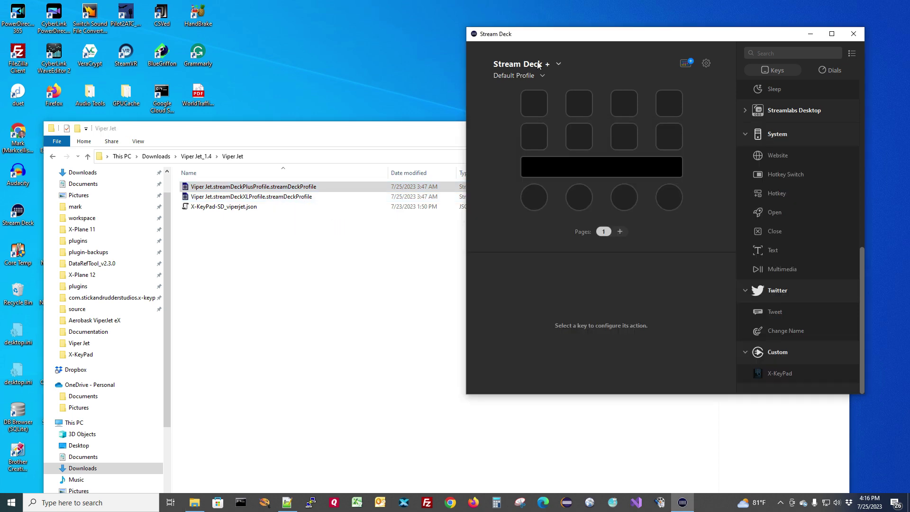
pyautogui.click(276, 187)
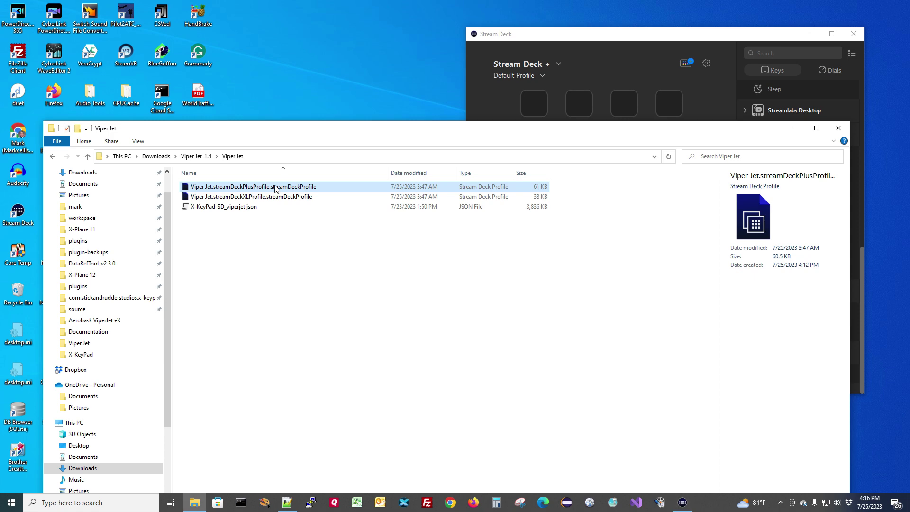
pyautogui.doubleClick(276, 187)
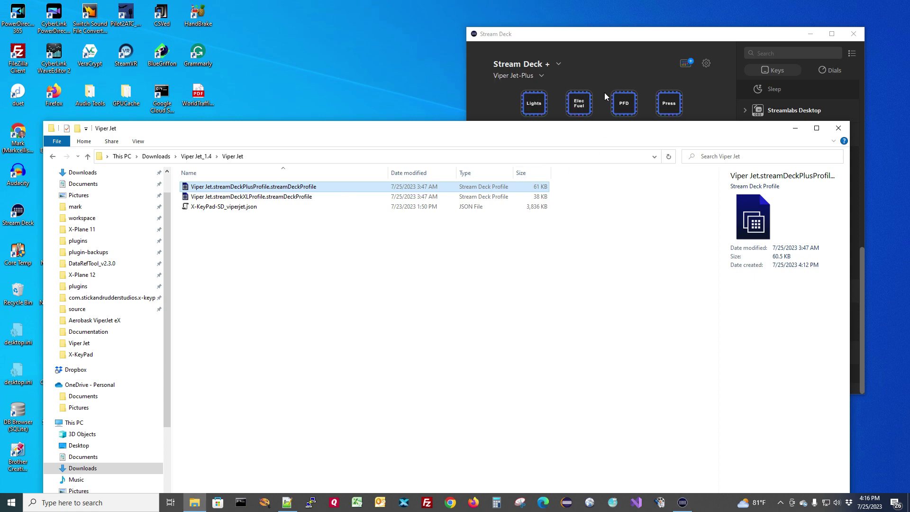
pyautogui.click(596, 38)
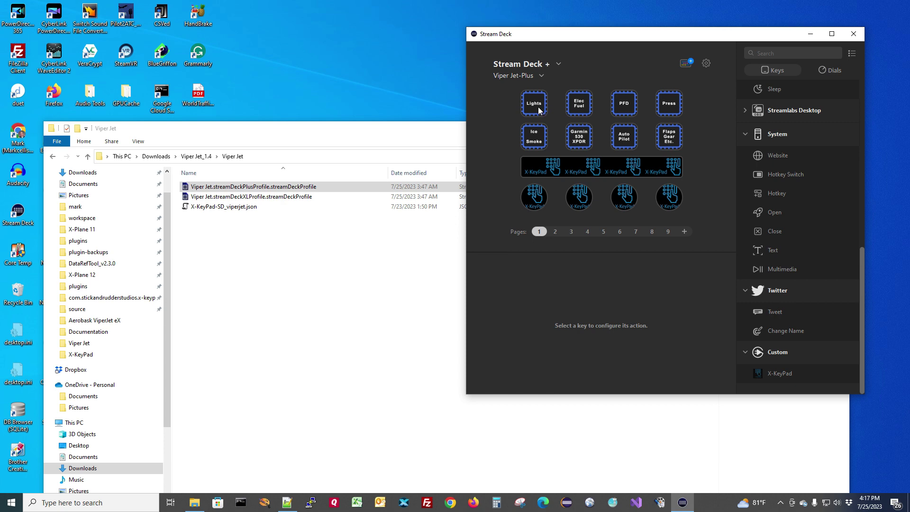
pyautogui.click(535, 196)
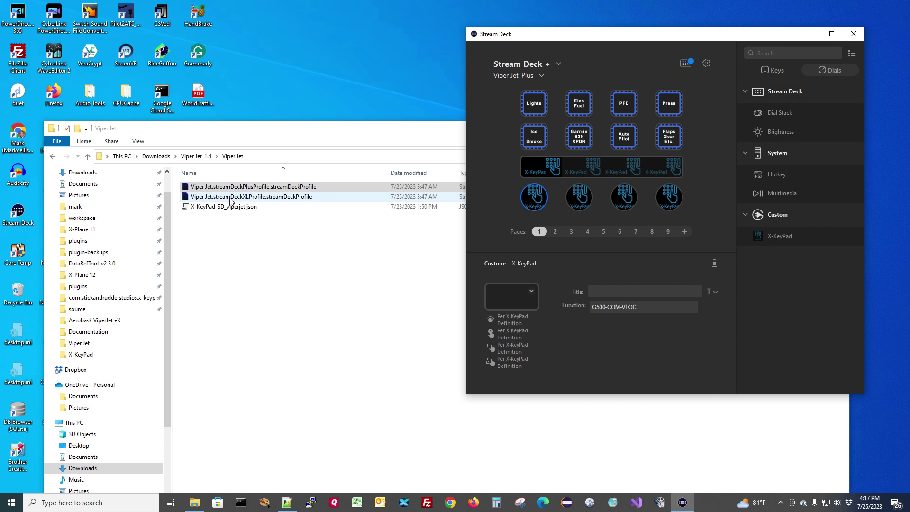
pyautogui.click(558, 64)
pyautogui.click(531, 93)
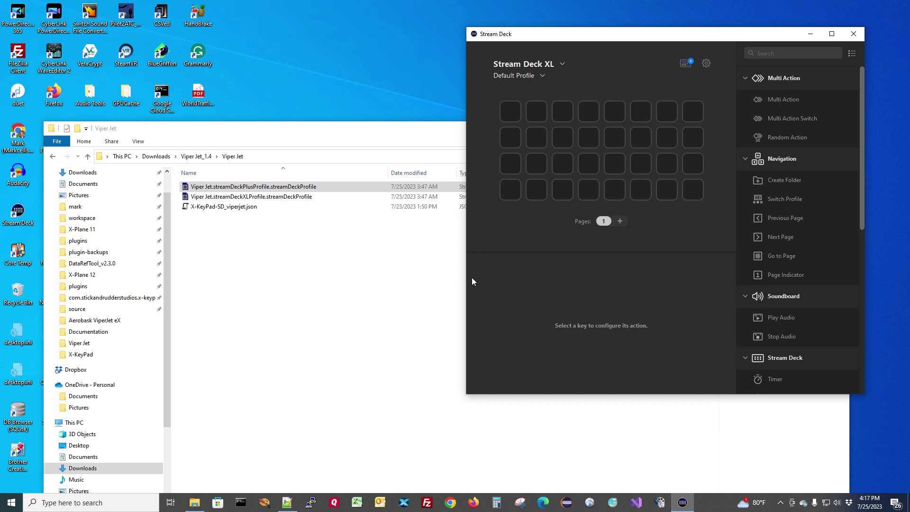
# Step: Import the Viper Jet XL profile and inspect the bottom-left LANDING GEAR key's X-KeyPad action
pyautogui.click(286, 197)
pyautogui.doubleClick(289, 196)
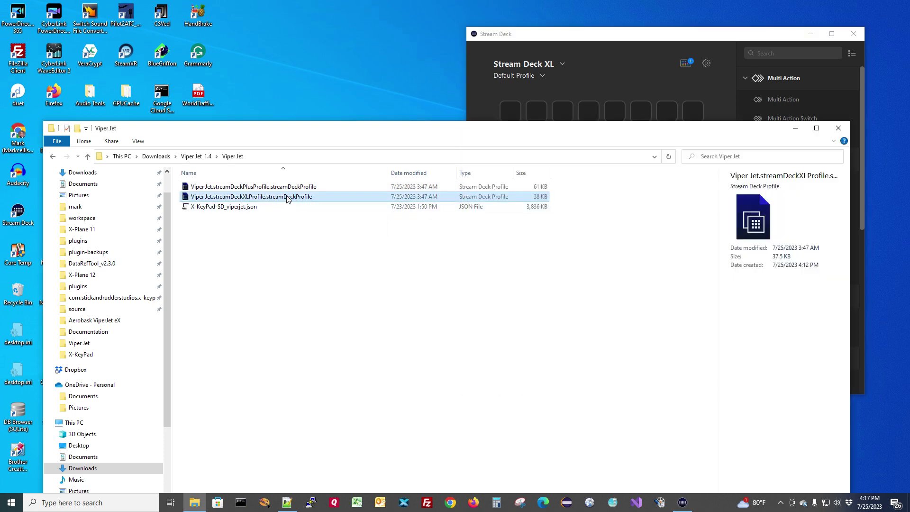
pyautogui.click(582, 41)
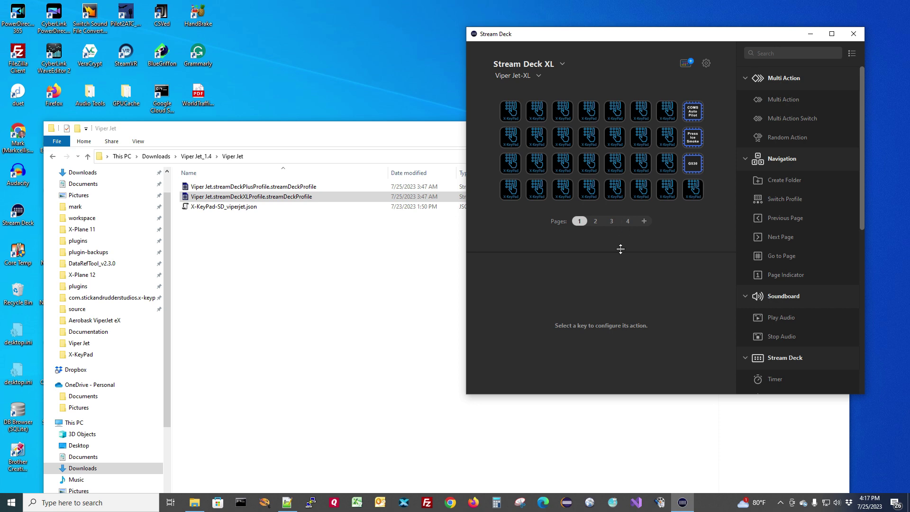
pyautogui.click(509, 189)
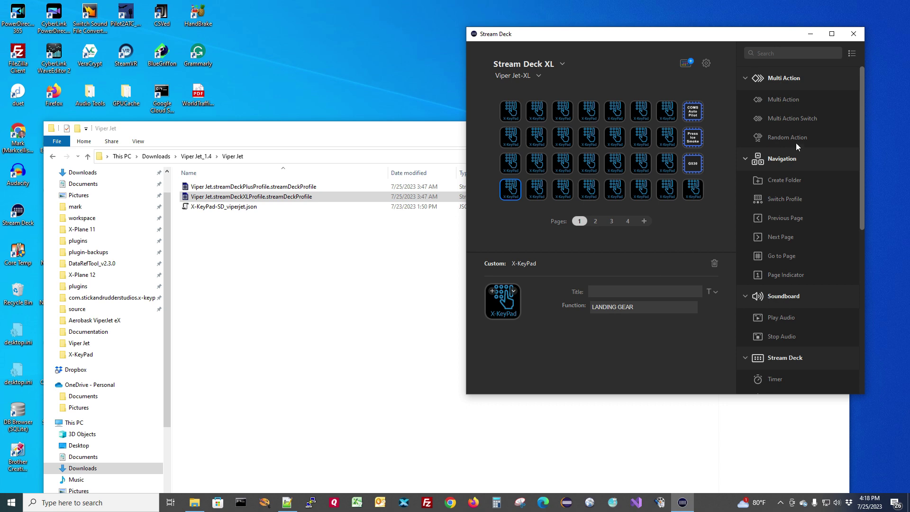
# Step: Close the Stream Deck window and choose Quit Stream Deck from its system tray icon
pyautogui.click(853, 33)
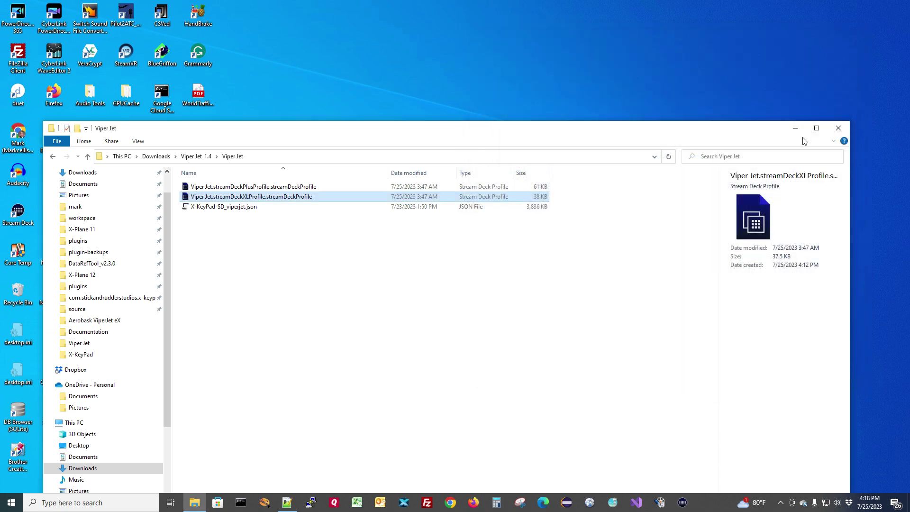
pyautogui.click(780, 503)
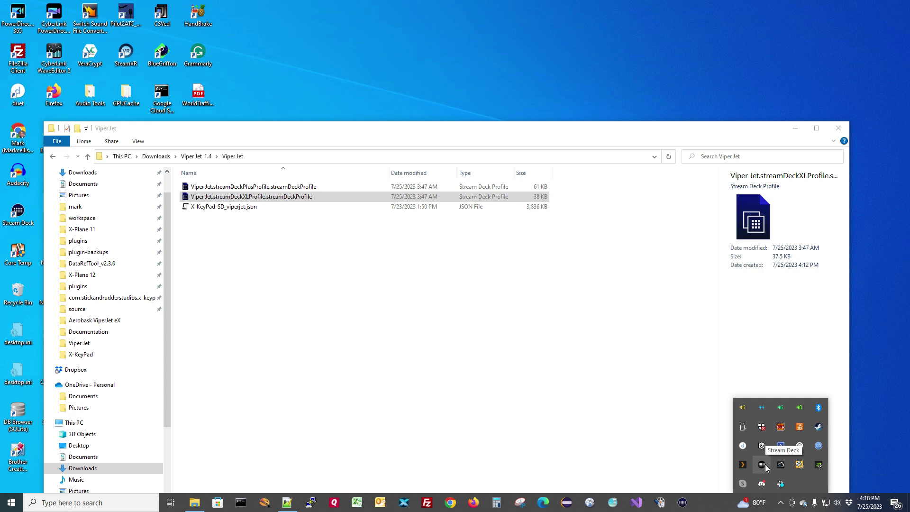
pyautogui.rightClick(762, 465)
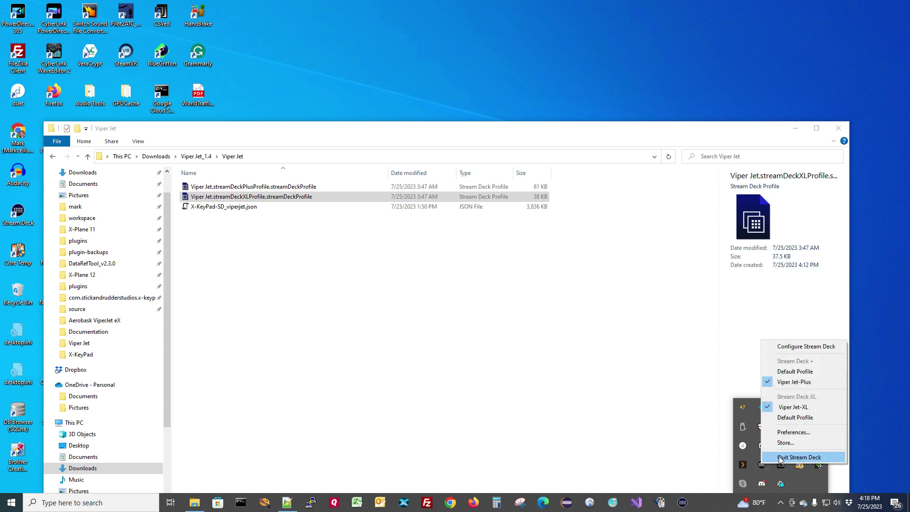
pyautogui.click(779, 457)
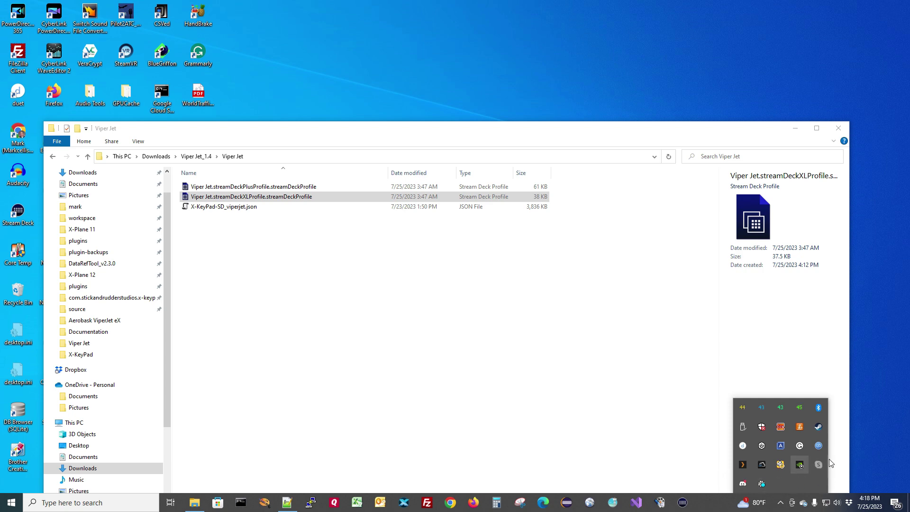
# Step: Relaunch Stream Deck from Windows search, select the Stream Deck + device, and return to File Explorer
pyautogui.click(86, 503)
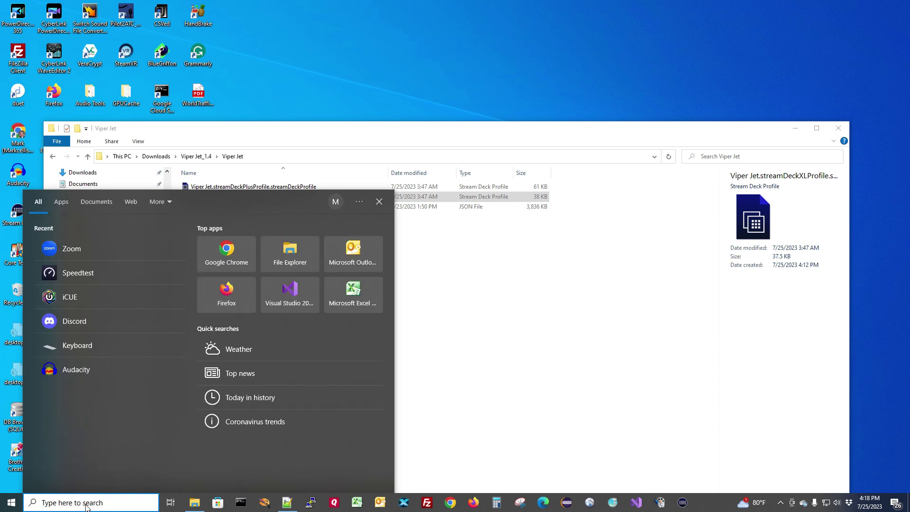
pyautogui.write('stream')
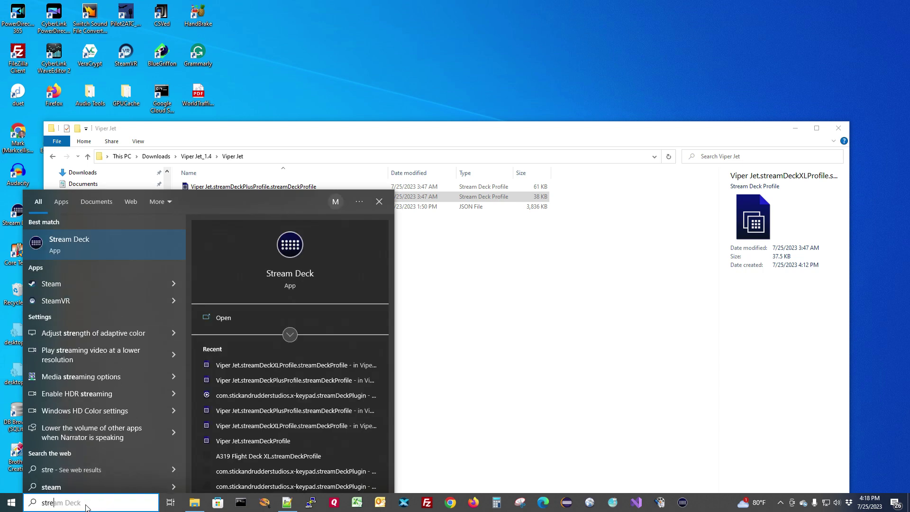
pyautogui.click(75, 243)
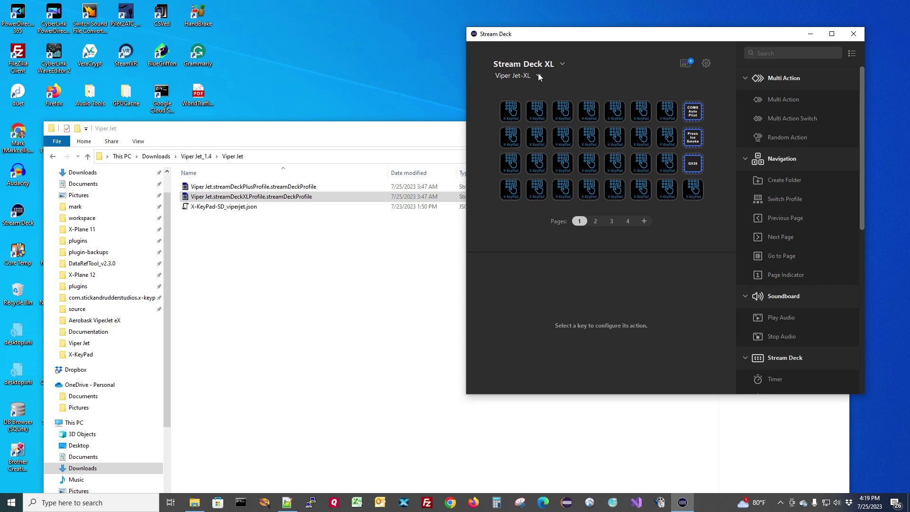
pyautogui.click(559, 64)
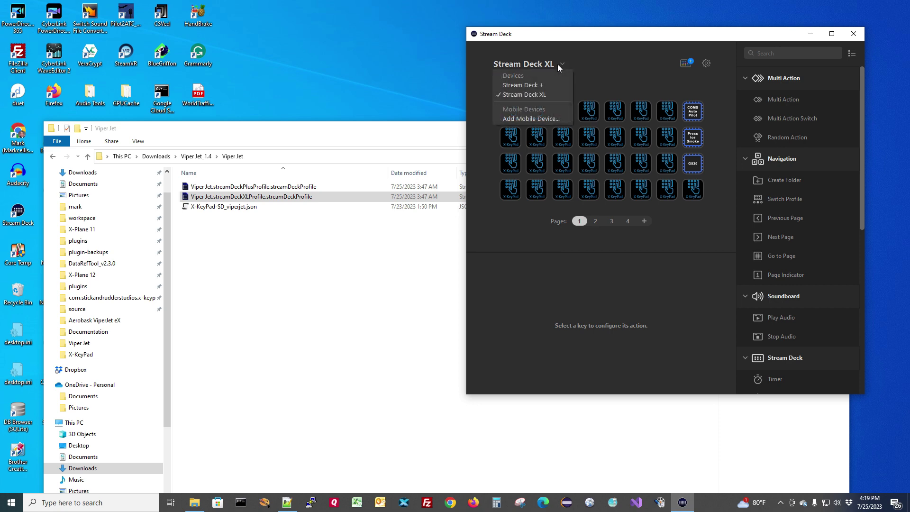
pyautogui.click(540, 86)
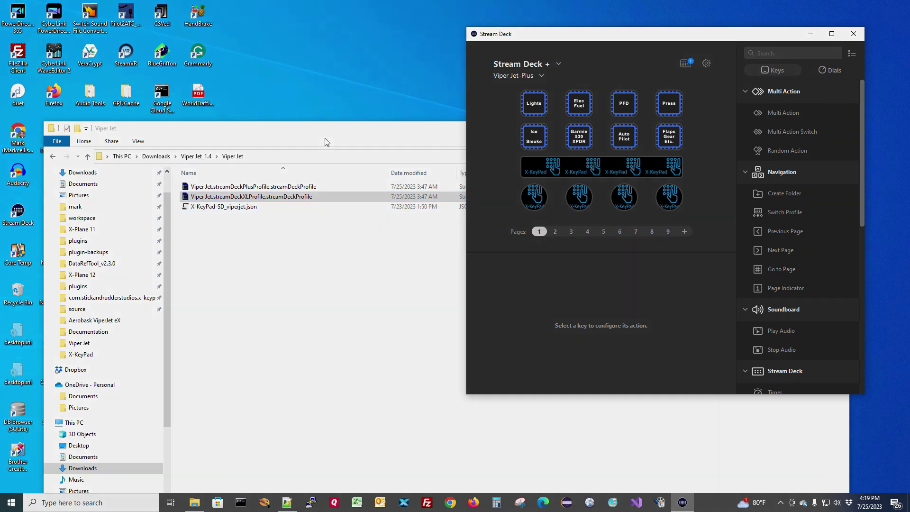
pyautogui.click(321, 142)
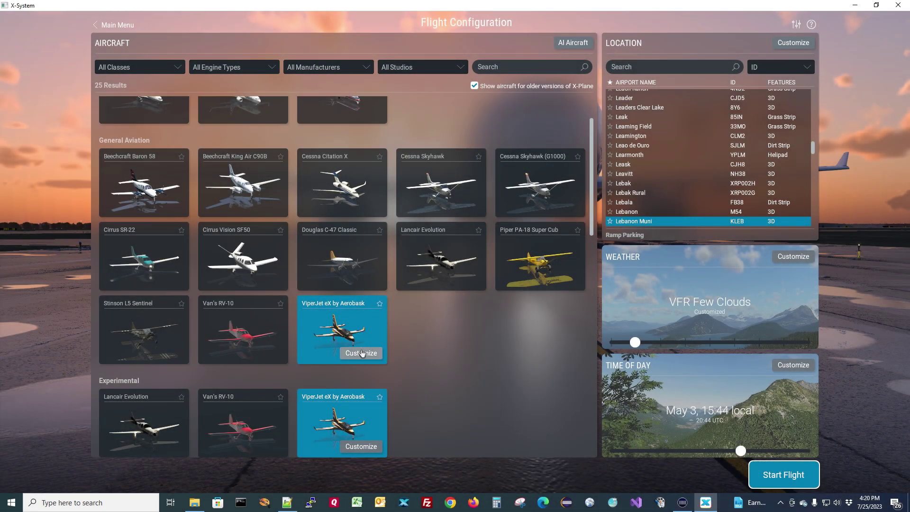
# Step: Start the ViperJet eX flight at Lebanon Muni and dismiss the unconfigured joystick warning
pyautogui.click(362, 352)
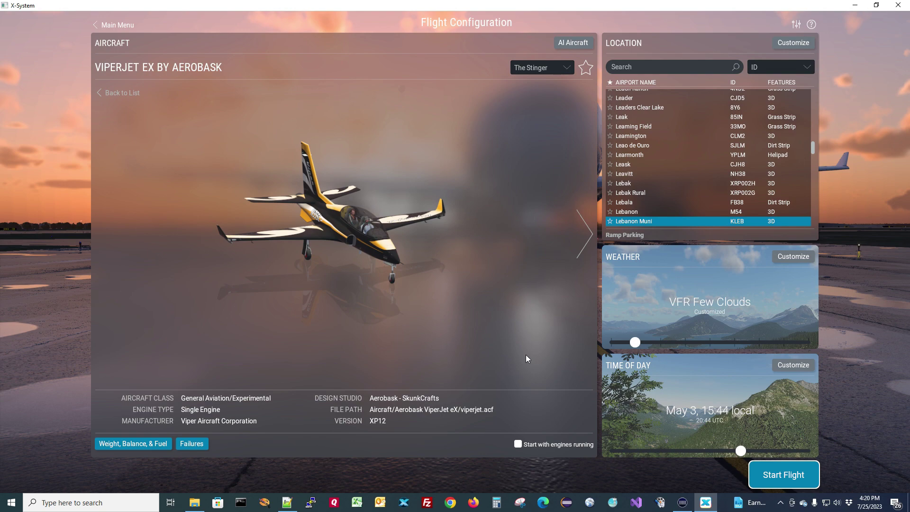
pyautogui.click(781, 474)
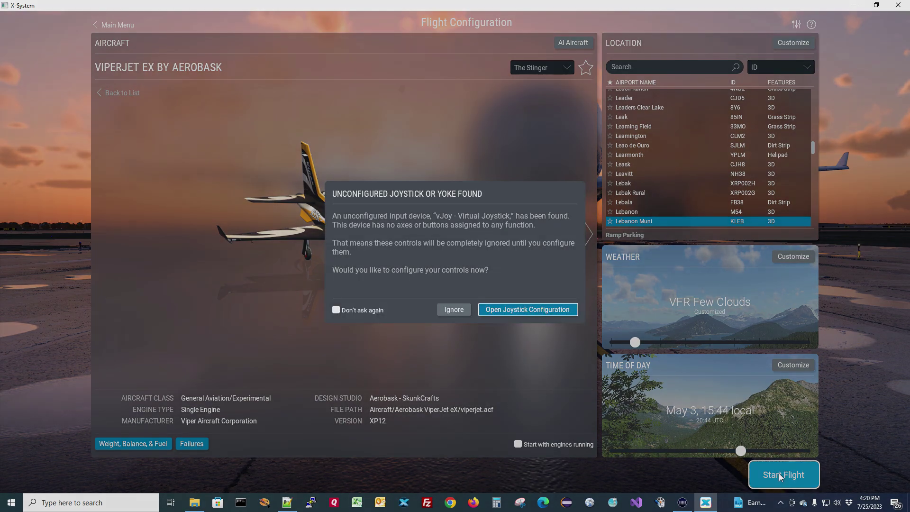
pyautogui.click(527, 309)
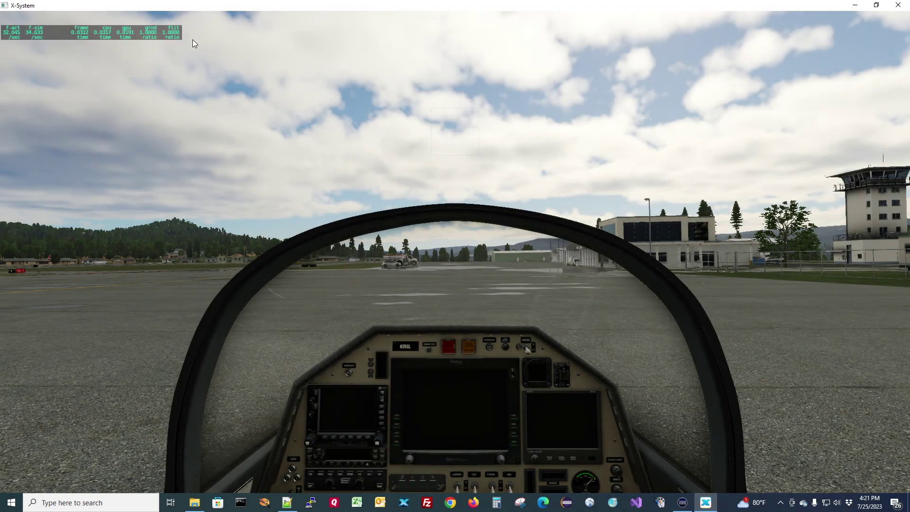
# Step: Check X-KeyPad's About notice showing version 1.5.2 Beta 3, not registered
pyautogui.moveTo(159, 16)
pyautogui.click(131, 18)
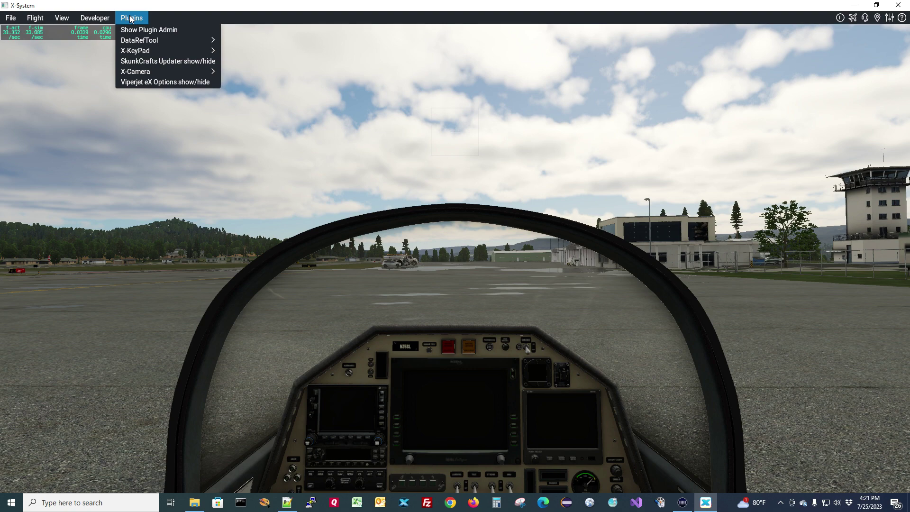
pyautogui.moveTo(137, 52)
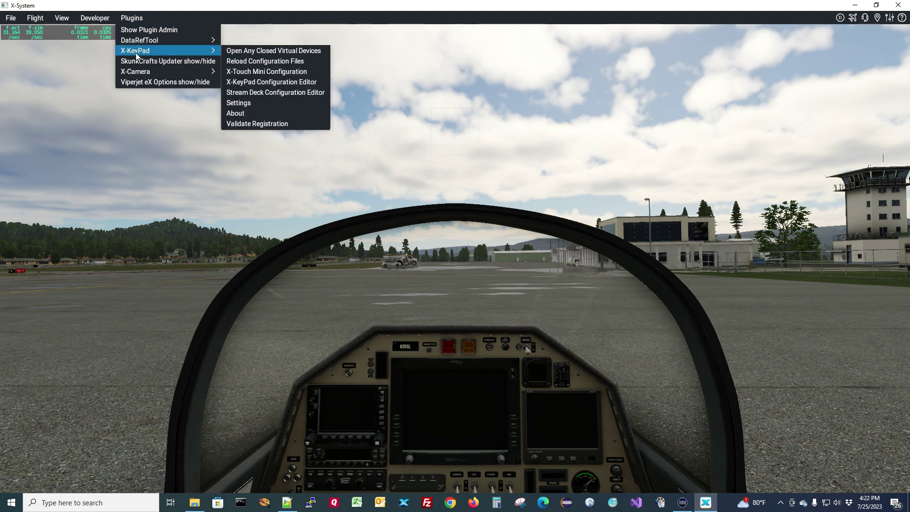
pyautogui.click(244, 113)
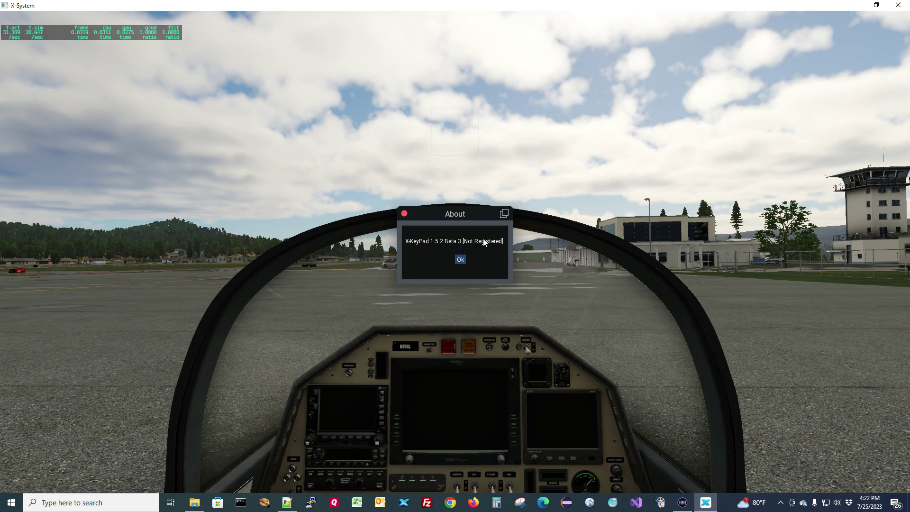
# Step: Choose Validate Registration from the X-KeyPad entry in the Plugins menu
pyautogui.click(460, 259)
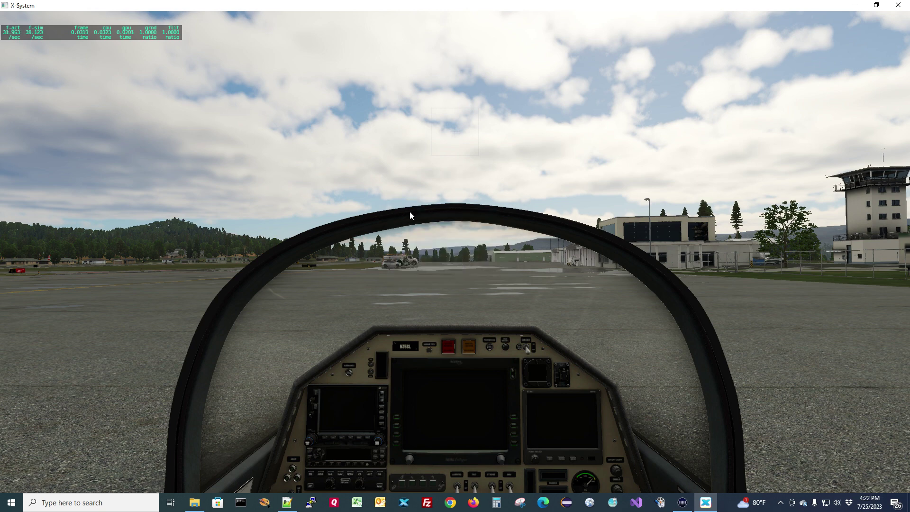
pyautogui.click(132, 18)
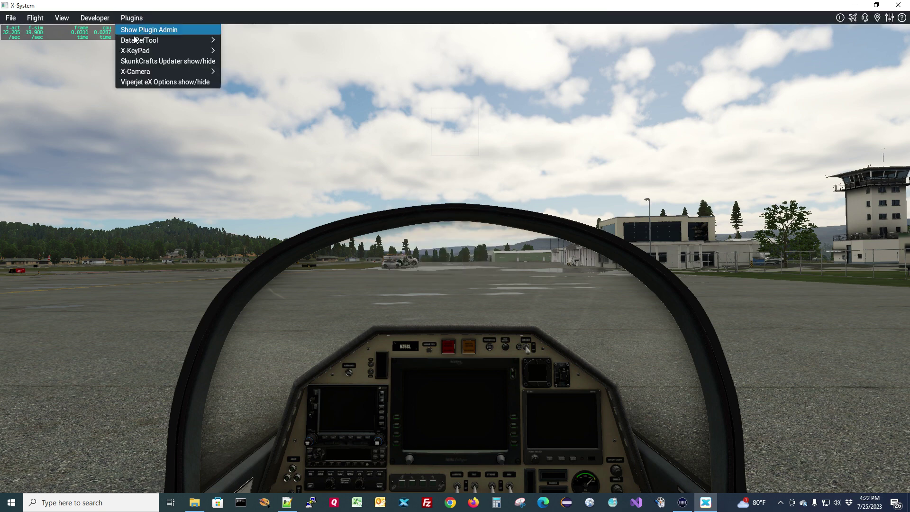
pyautogui.moveTo(142, 51)
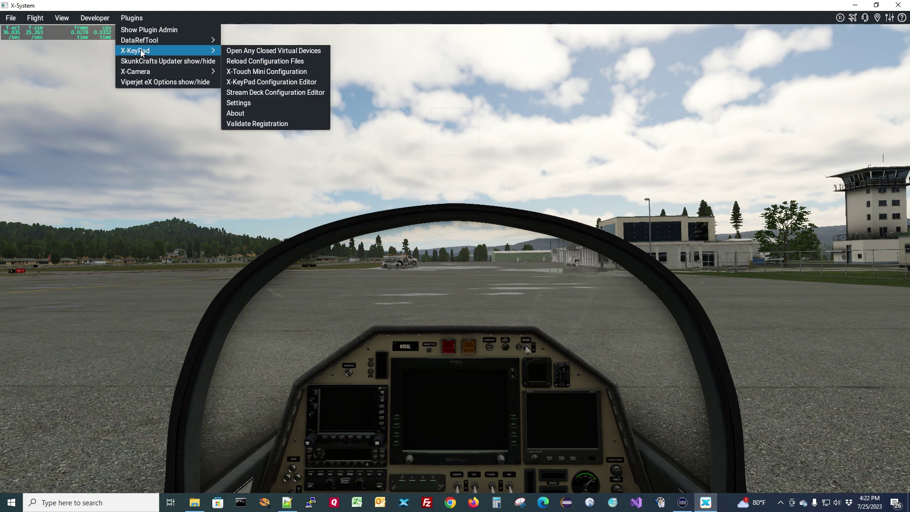
pyautogui.click(267, 124)
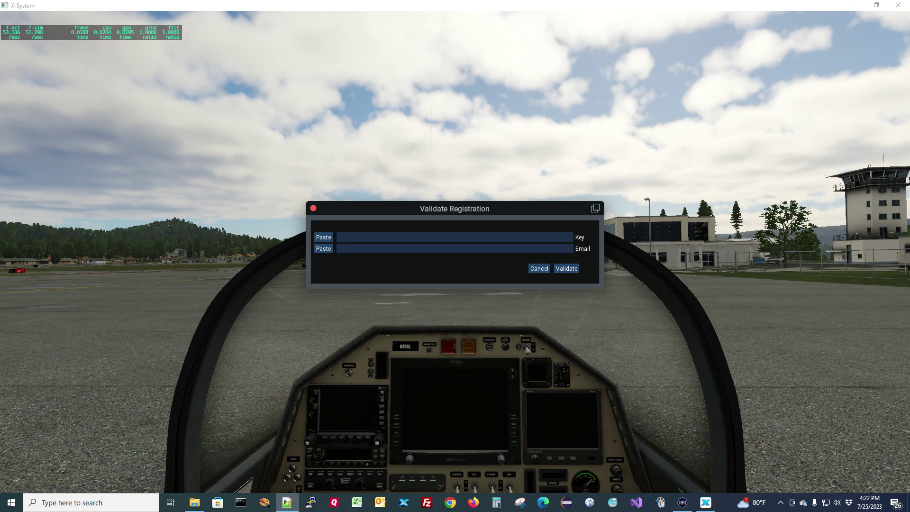
# Step: Paste the registration e-mail and licence key, validate them, and dismiss the success message
pyautogui.click(322, 249)
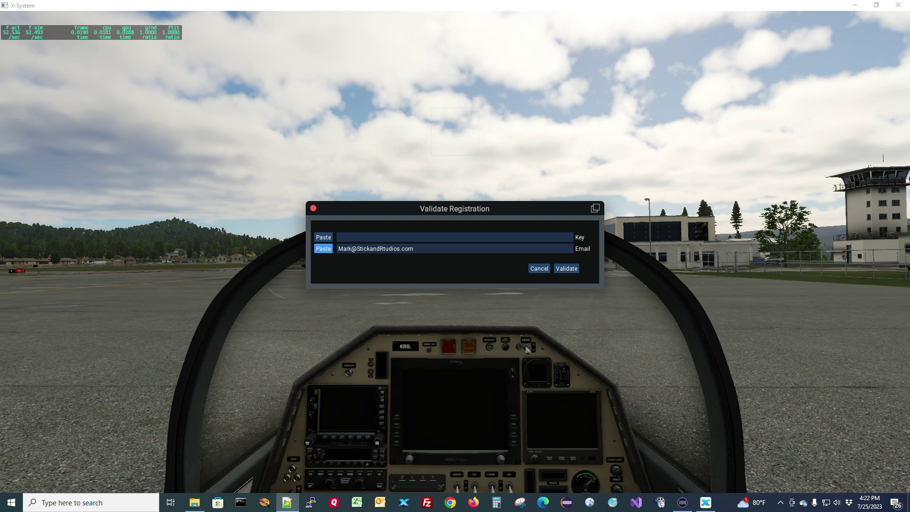
pyautogui.hotkey('ctrl', 'v')
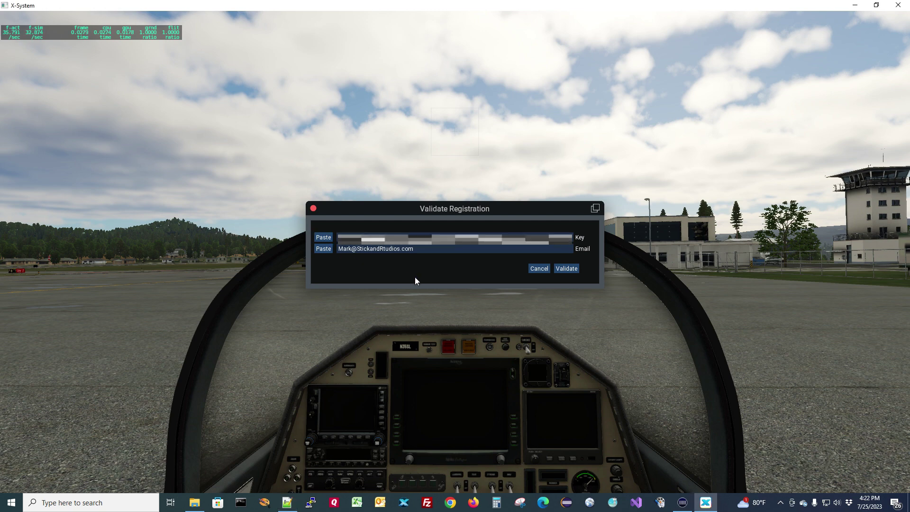
pyautogui.click(570, 269)
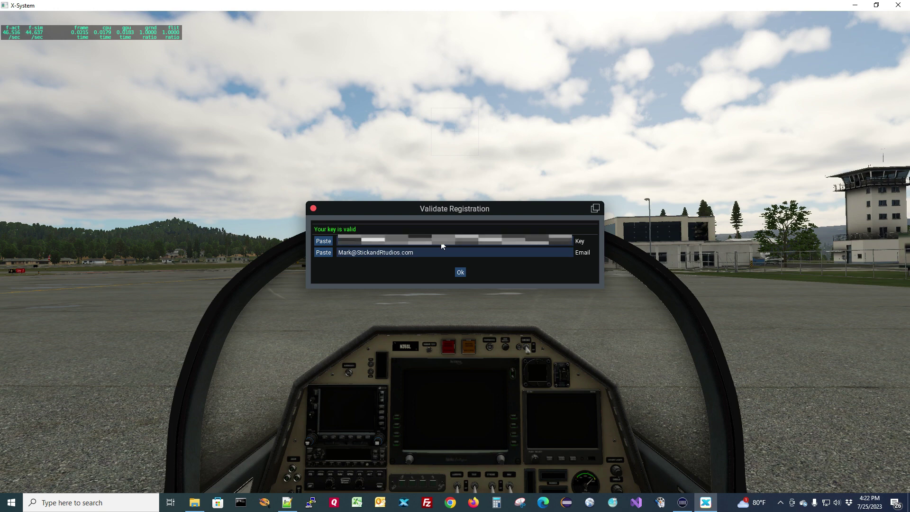
pyautogui.click(460, 274)
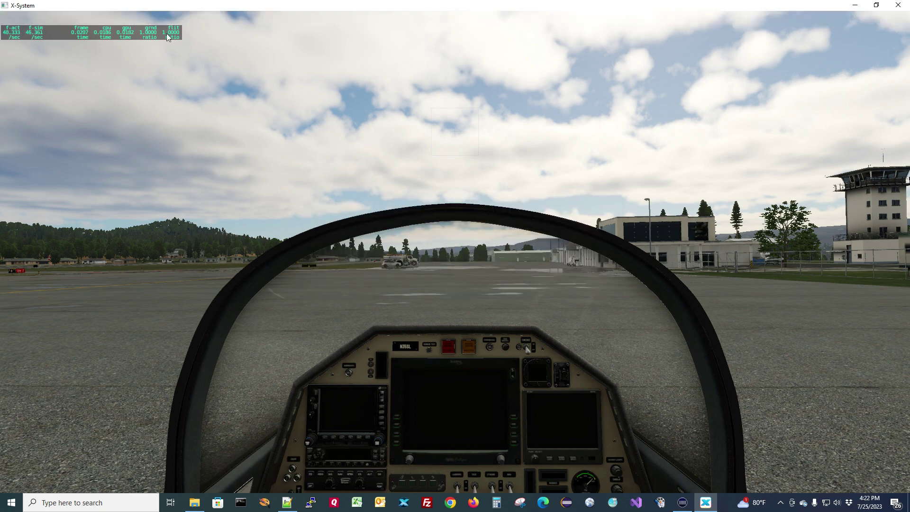
pyautogui.click(134, 18)
pyautogui.moveTo(190, 50)
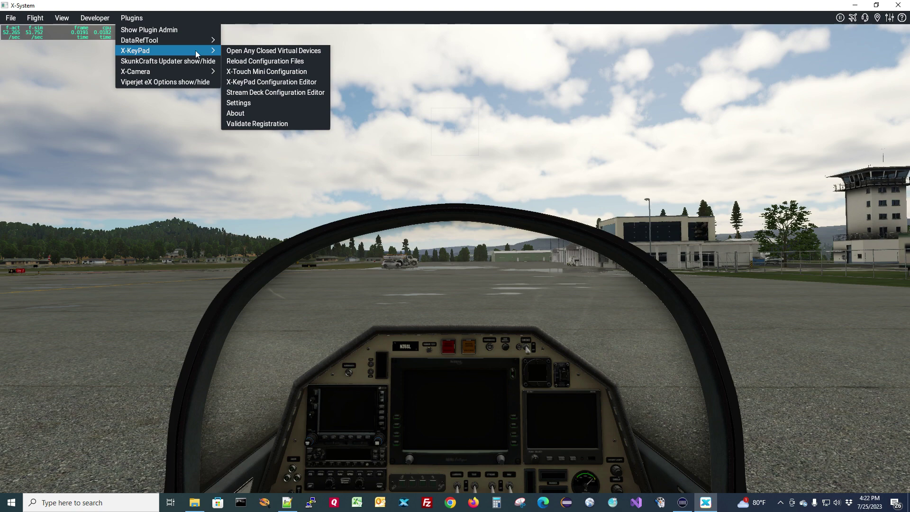
pyautogui.click(241, 114)
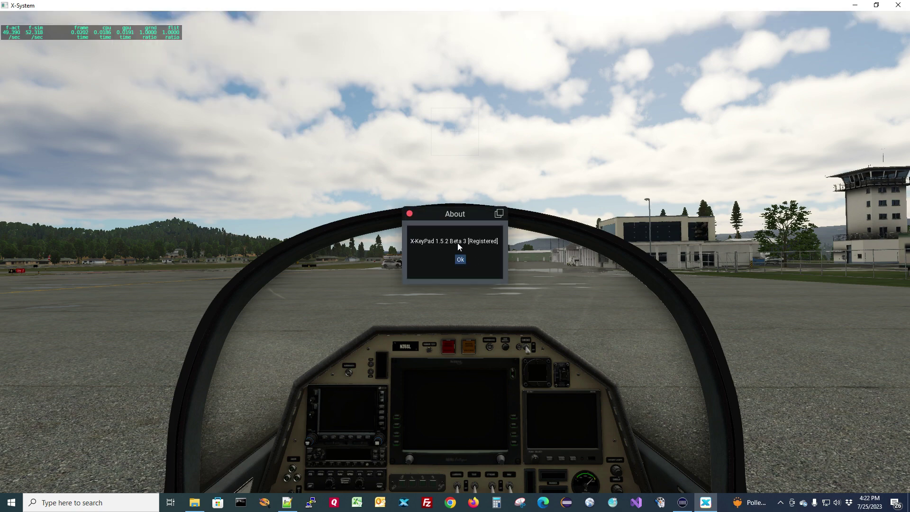
pyautogui.click(460, 260)
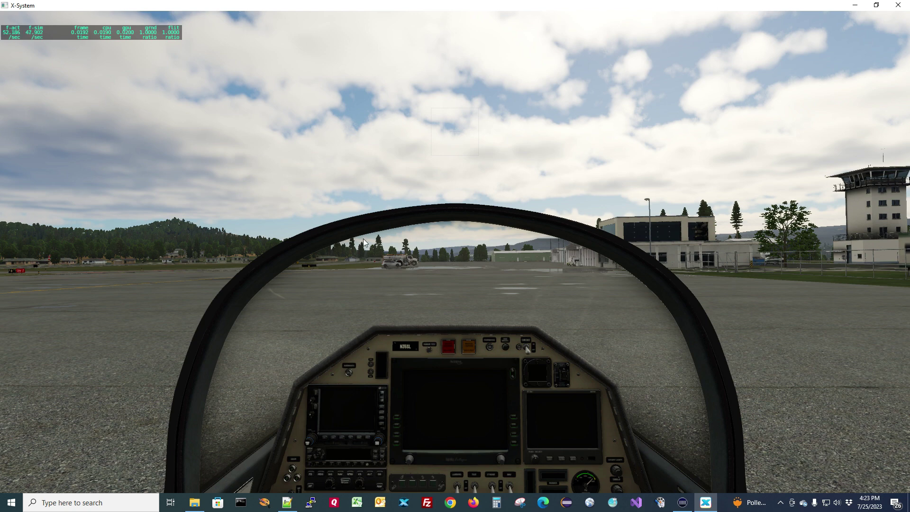
# Step: Open X-KeyPad's Stream Deck Configuration Editor at its Definition List and start File > Append
pyautogui.click(139, 19)
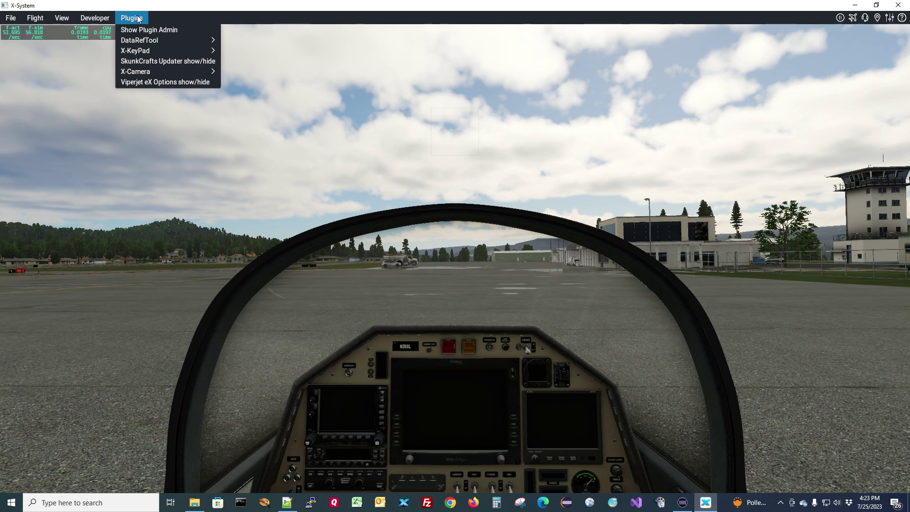
pyautogui.moveTo(143, 50)
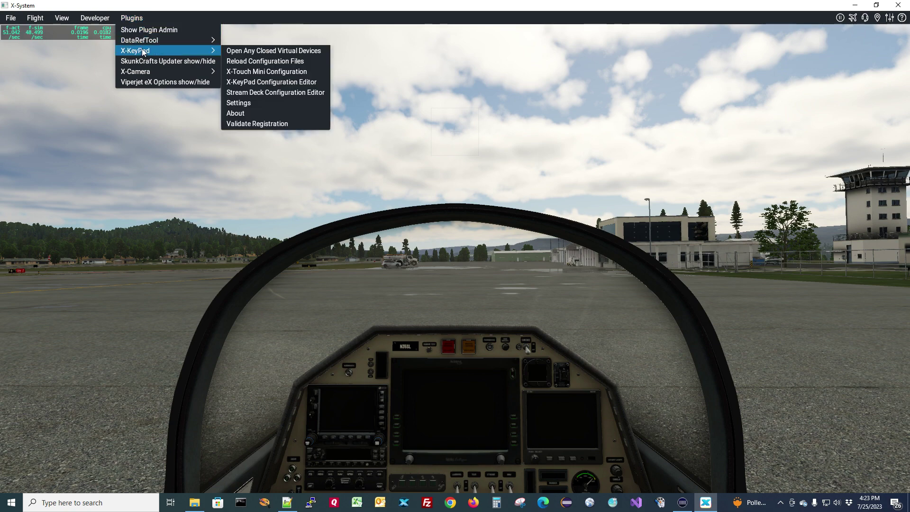
pyautogui.click(264, 93)
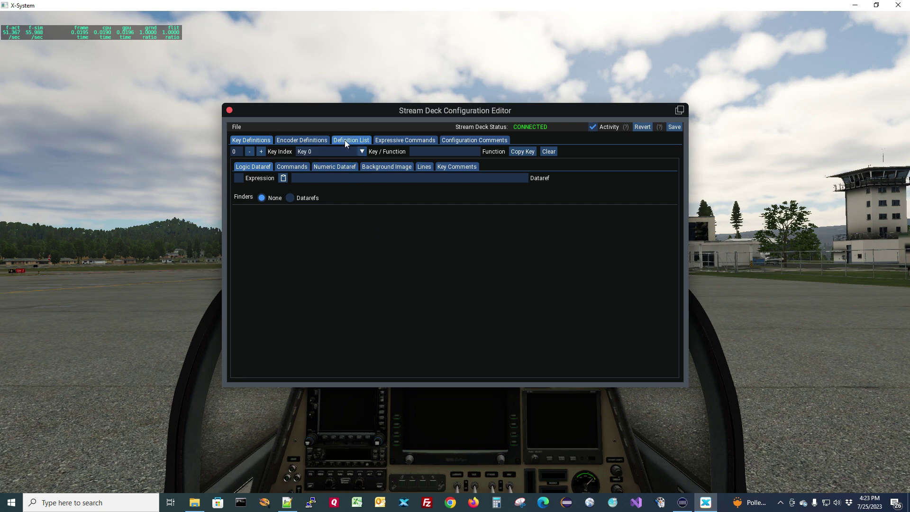
pyautogui.click(345, 140)
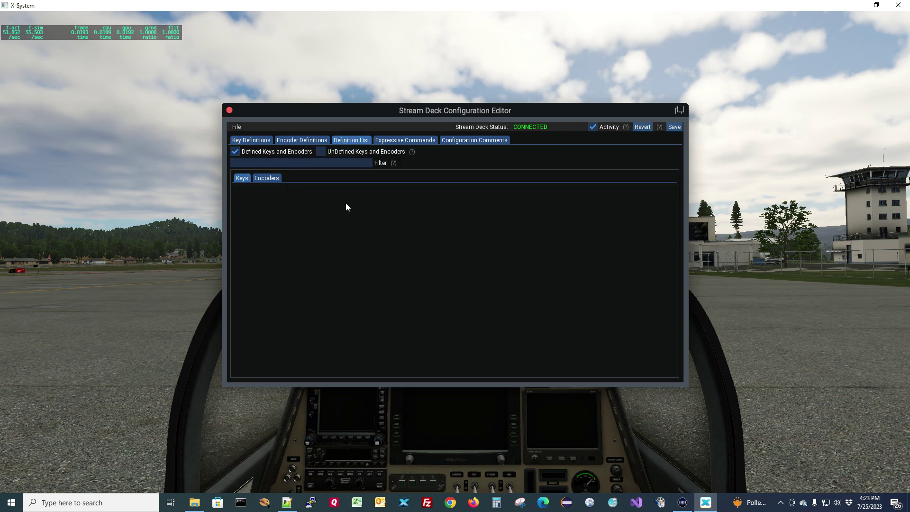
pyautogui.click(240, 127)
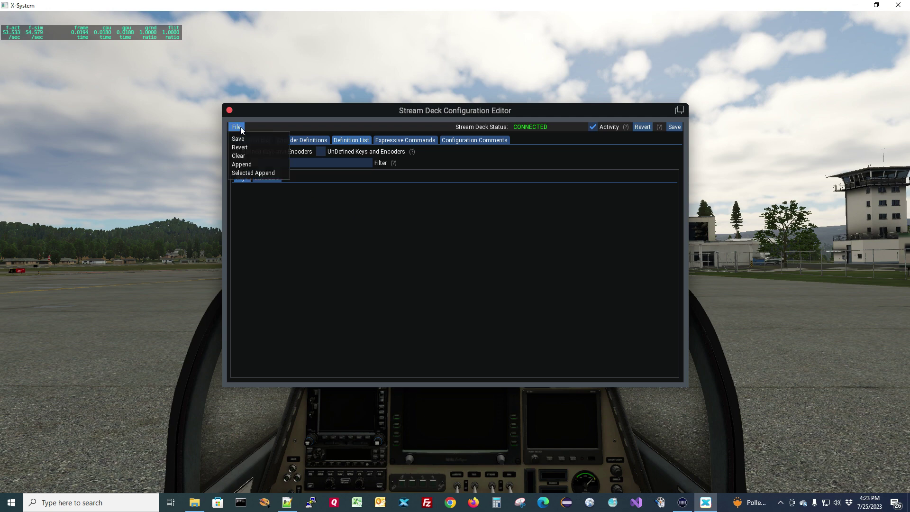
pyautogui.click(247, 164)
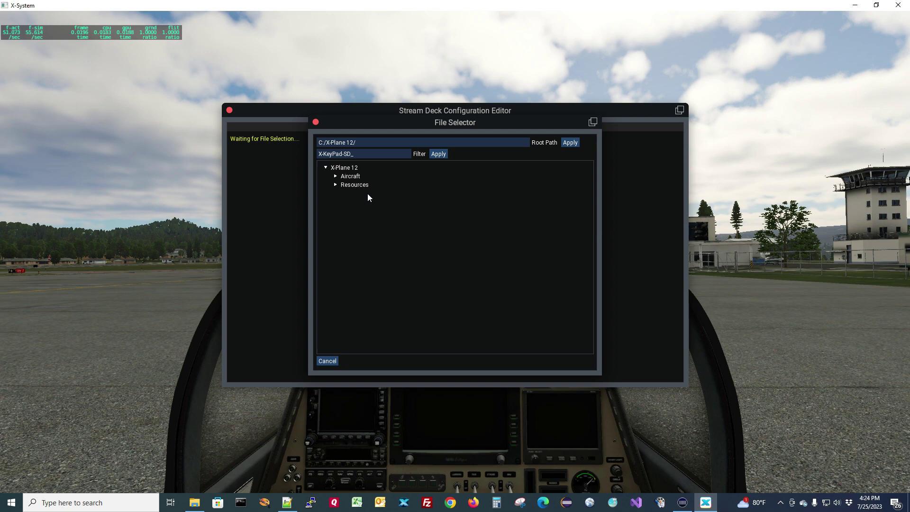
# Step: Point the root path at Downloads and append X-KeyPad-SD_viperjet.json from Viper Jet_1.4\Viper Jet
pyautogui.moveTo(368, 143); pyautogui.dragTo(315, 143)
pyautogui.write('c:\\users\\mark\\downloads')
pyautogui.click(569, 142)
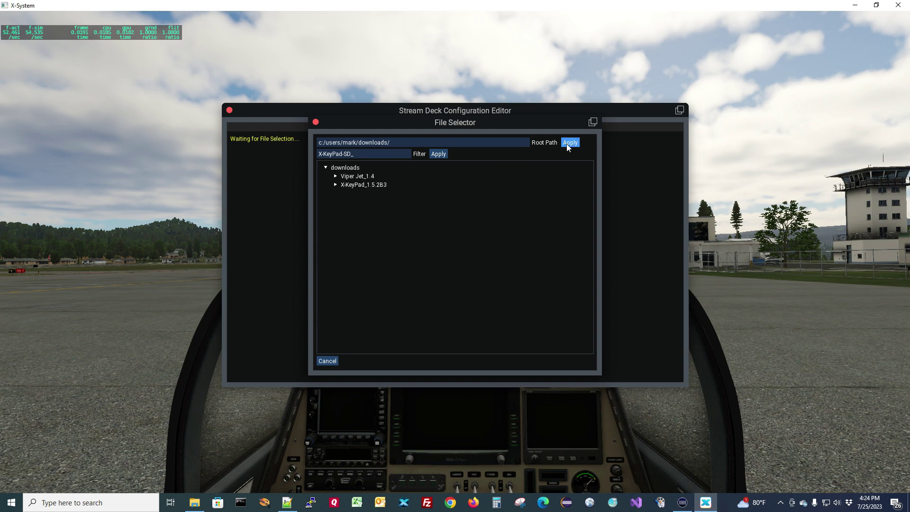
pyautogui.click(335, 177)
pyautogui.click(346, 184)
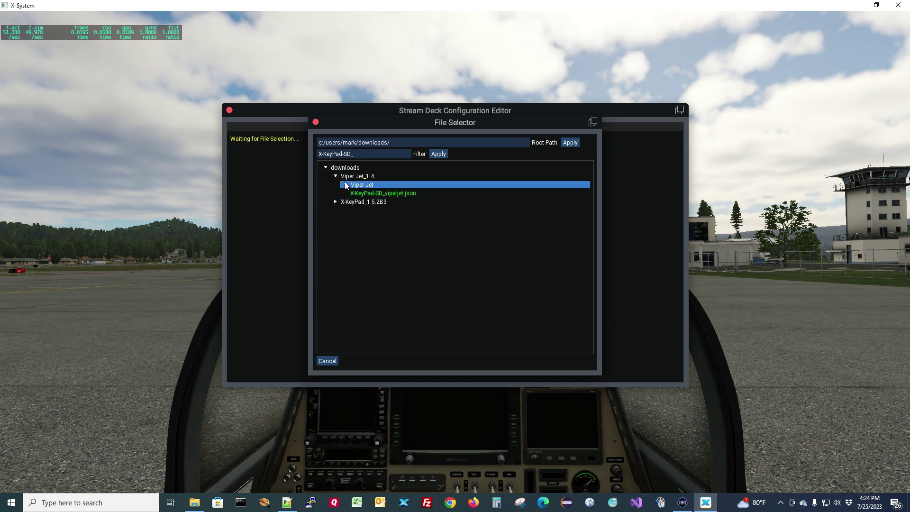
pyautogui.click(388, 191)
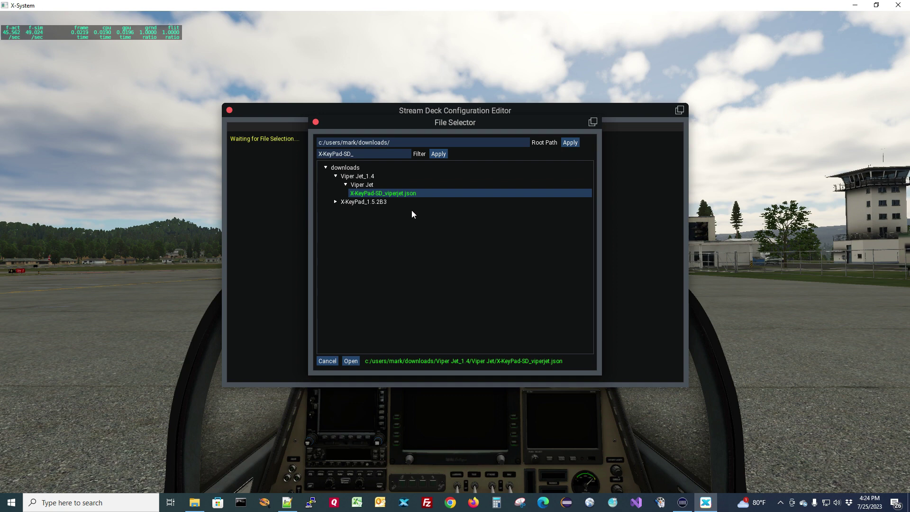
pyautogui.click(351, 361)
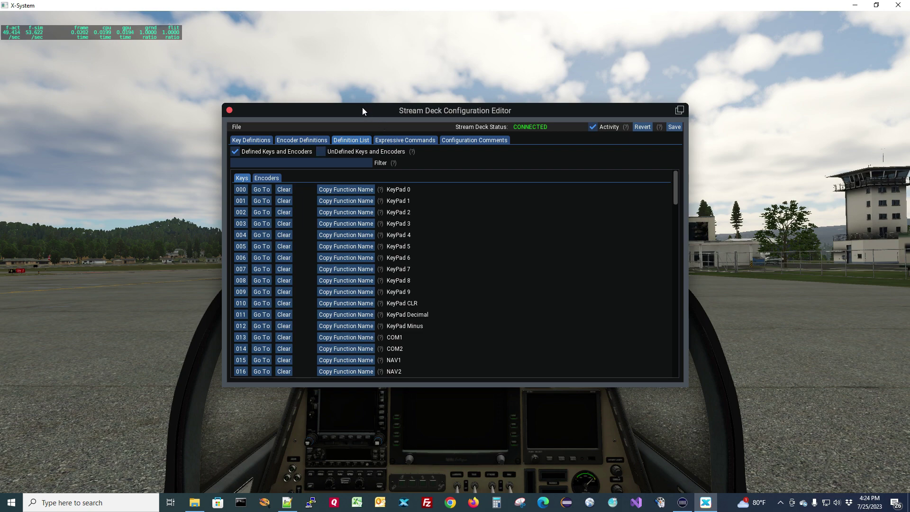
# Step: Move the editor aside and switch the Stream Deck app to the Stream Deck XL device
pyautogui.moveTo(355, 110); pyautogui.dragTo(229, 93)
pyautogui.click(682, 502)
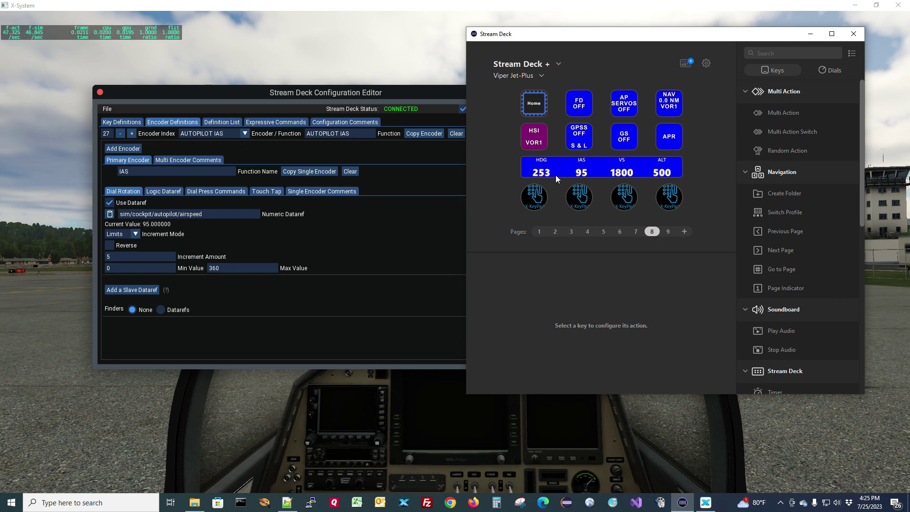
pyautogui.click(558, 64)
pyautogui.click(540, 94)
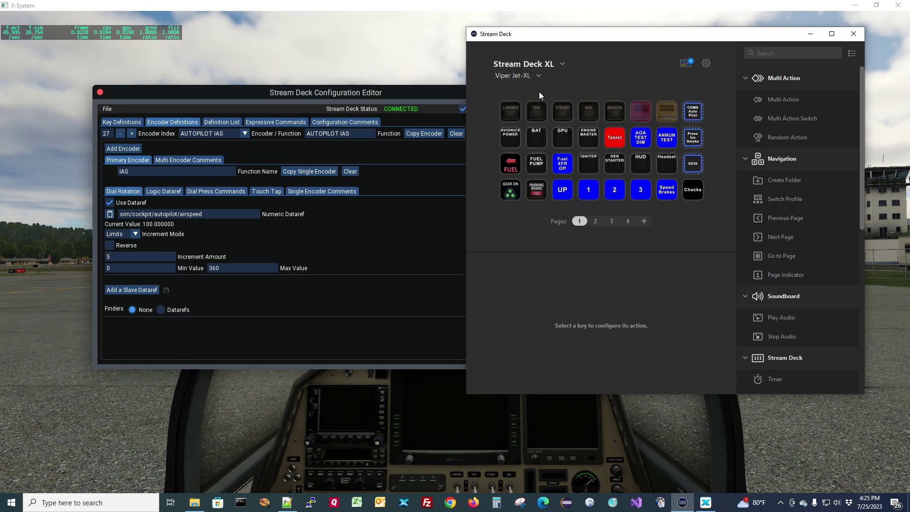